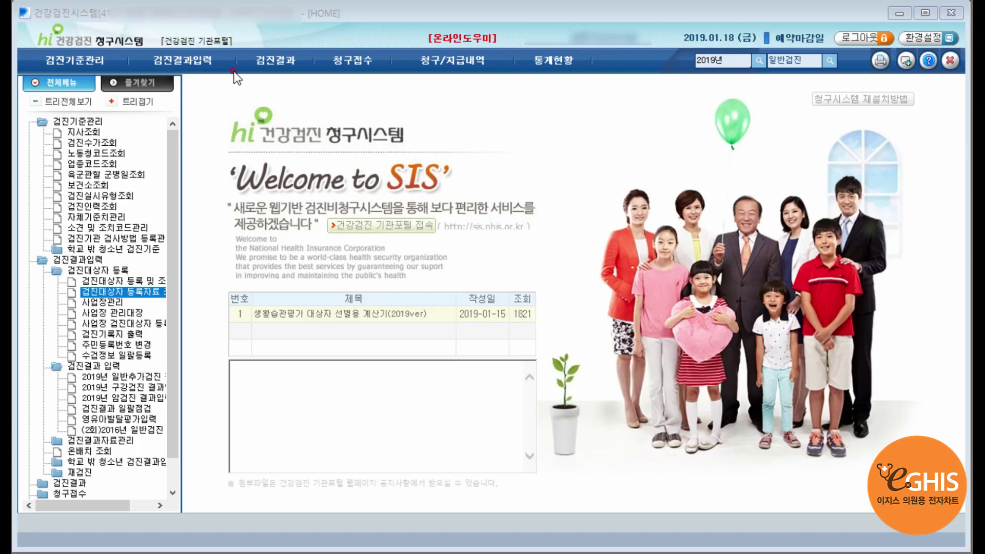
Open the 2019년 일반추가검진 결과입력 form for entering general and additional exam results.
left_click(281, 63)
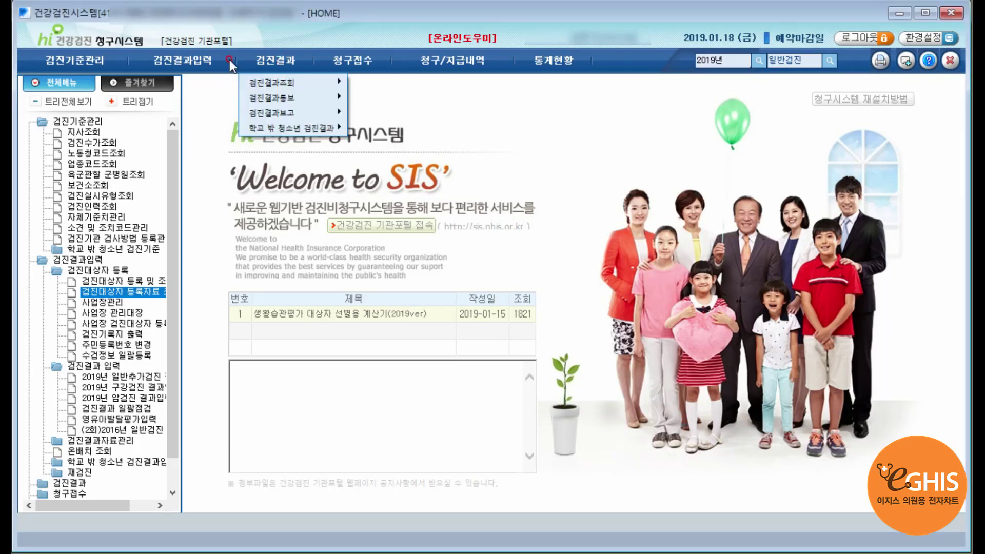
mouse_move(203, 66)
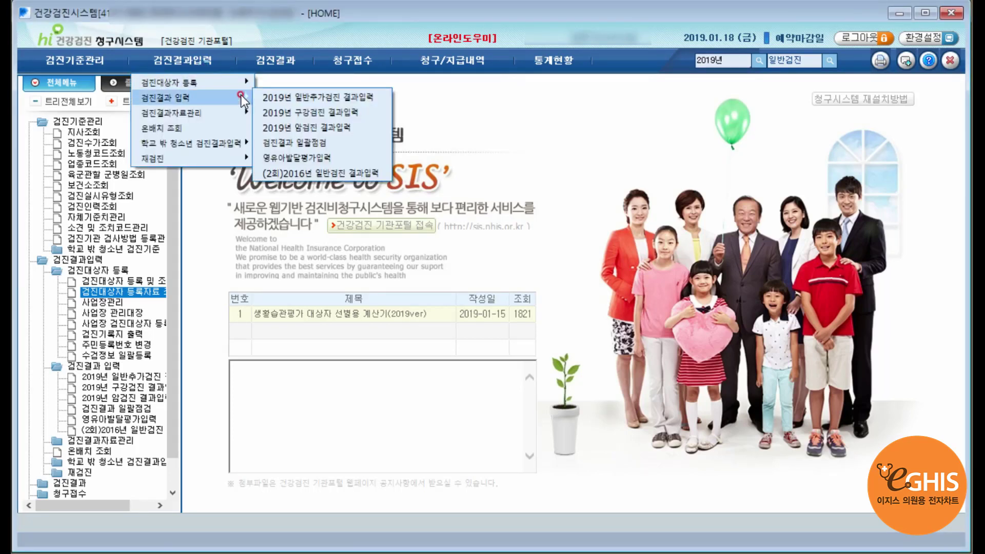
mouse_move(241, 89)
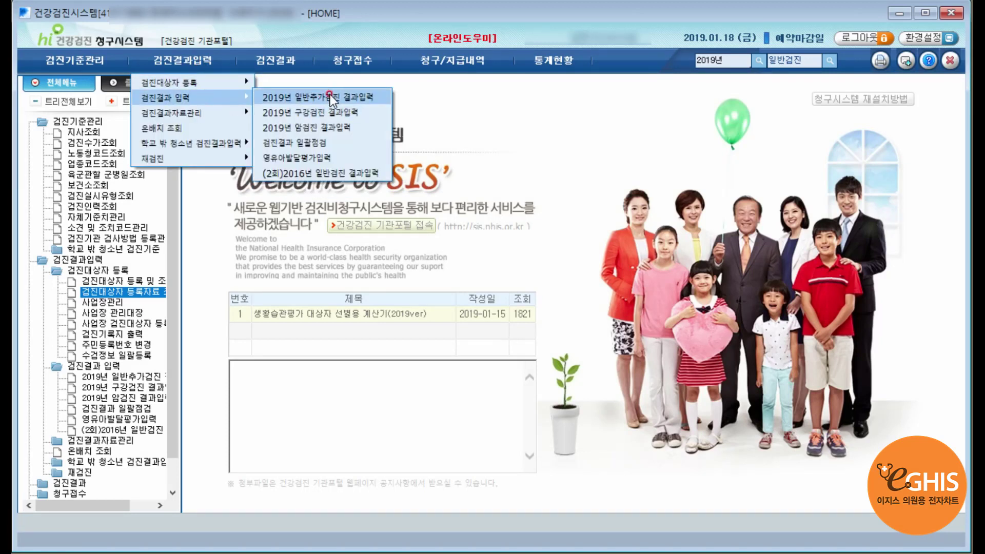
left_click(331, 95)
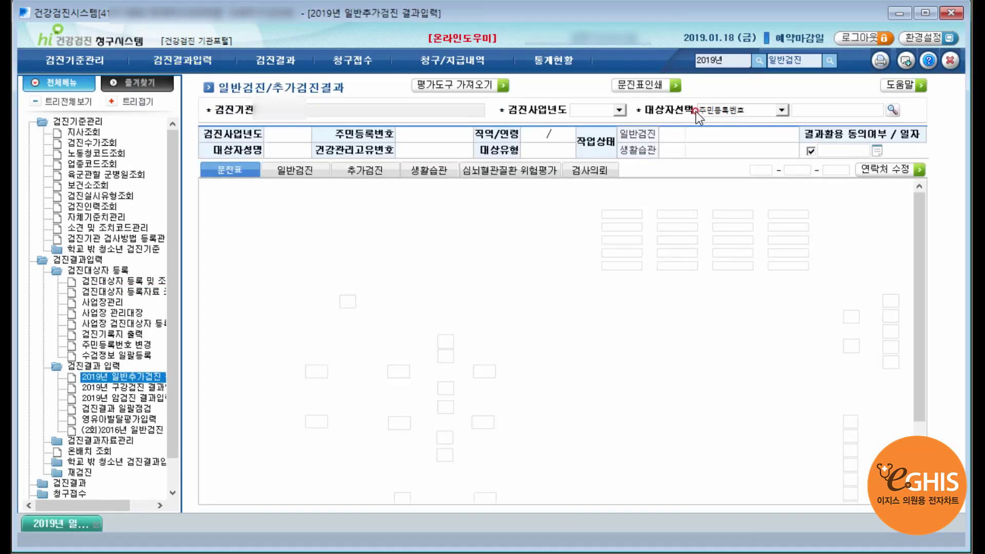
left_click(832, 103)
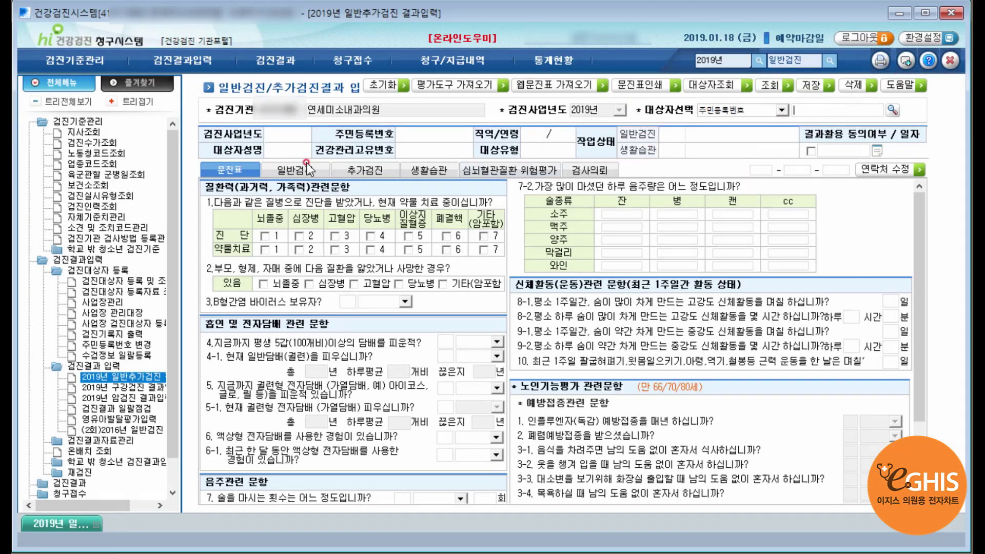
Open the 2019년 암검진 결과입력 form for entering cancer screening results.
left_click(154, 63)
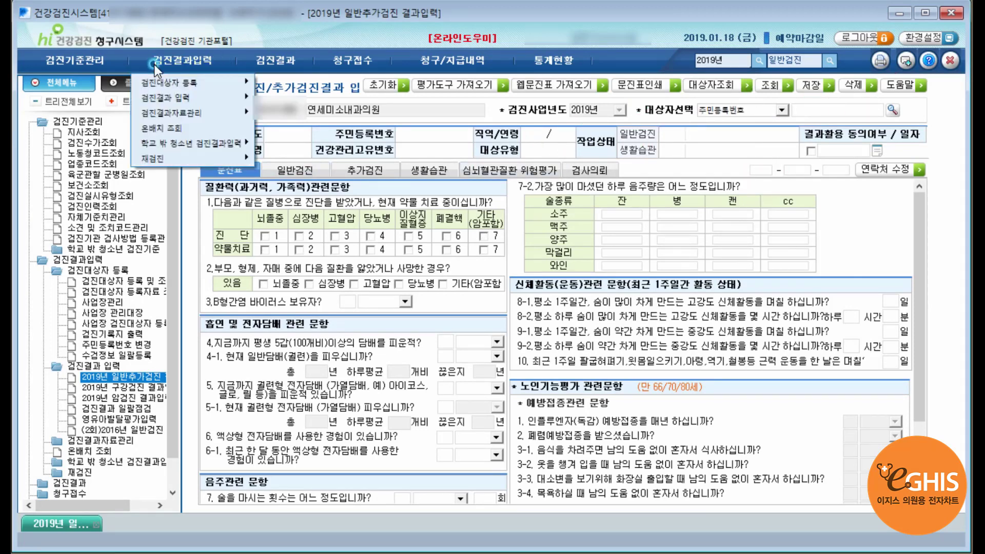
left_click(212, 99)
mouse_move(212, 99)
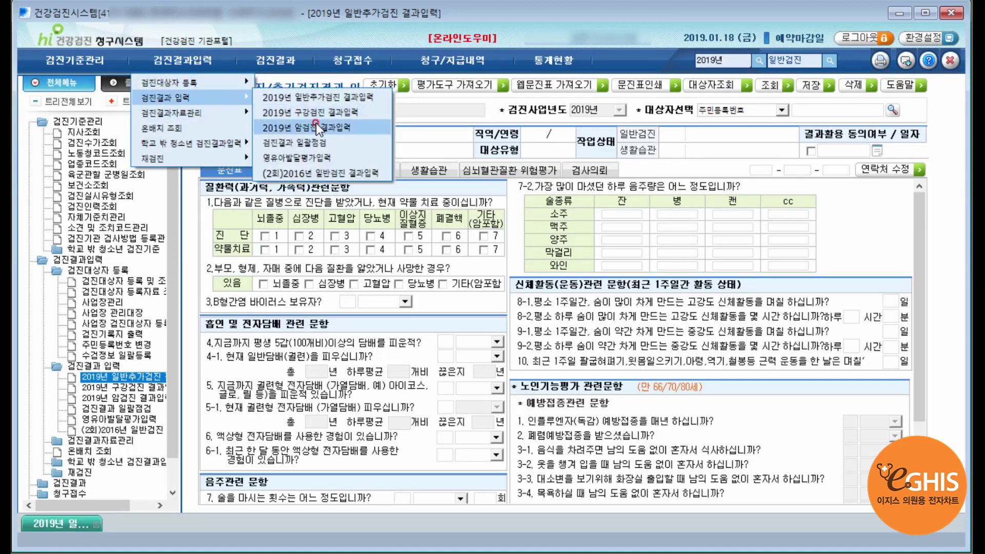
left_click(330, 129)
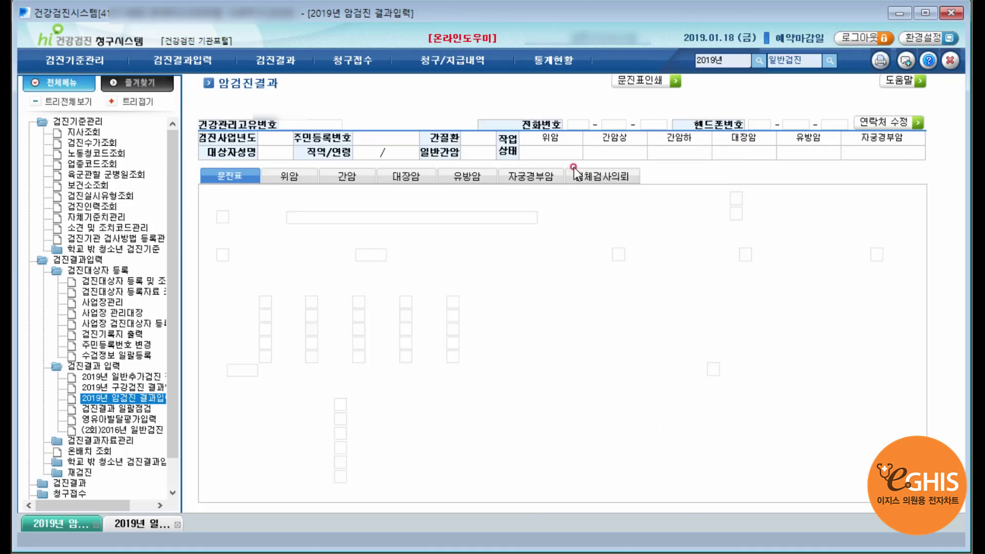
Open the 검진대상자 등록자료 조회 screen for looking up registered exam subjects.
left_click(199, 61)
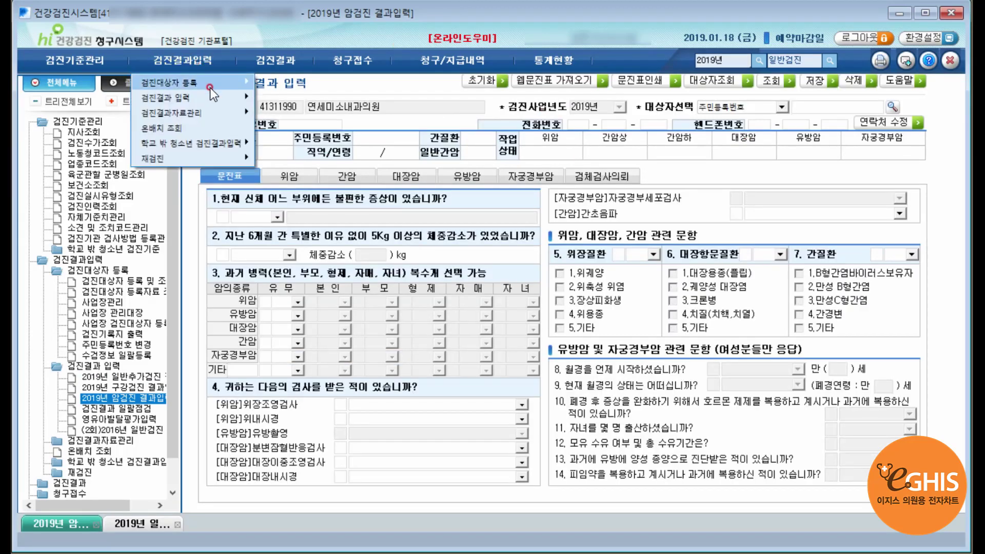
mouse_move(213, 87)
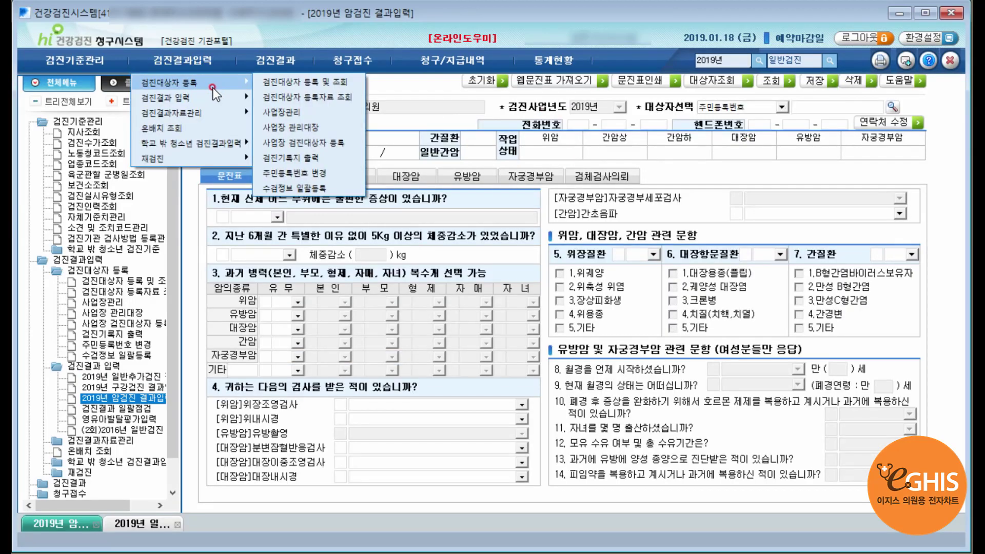
left_click(326, 97)
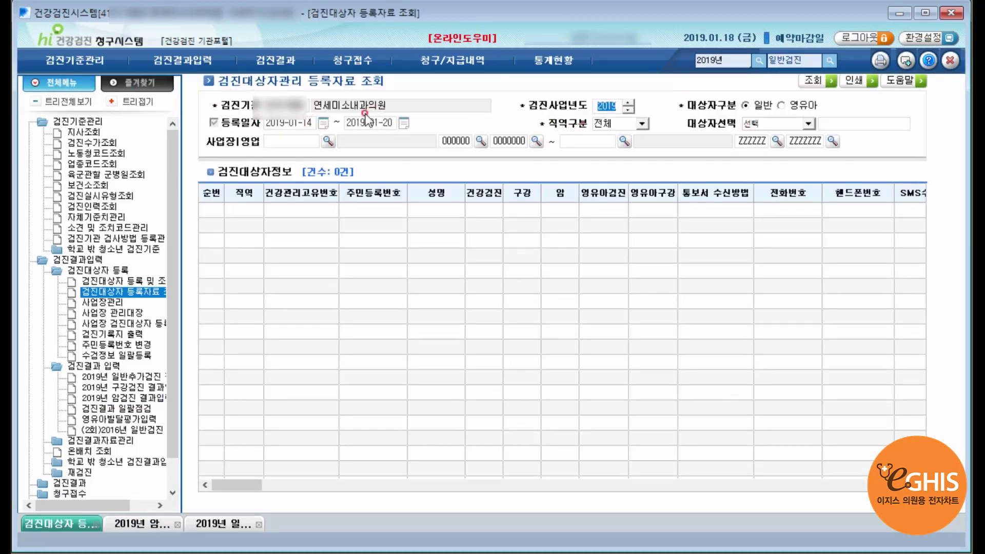
Set the registration start date to 2019-01-01 and look up the registered exam subjects.
left_click(324, 122)
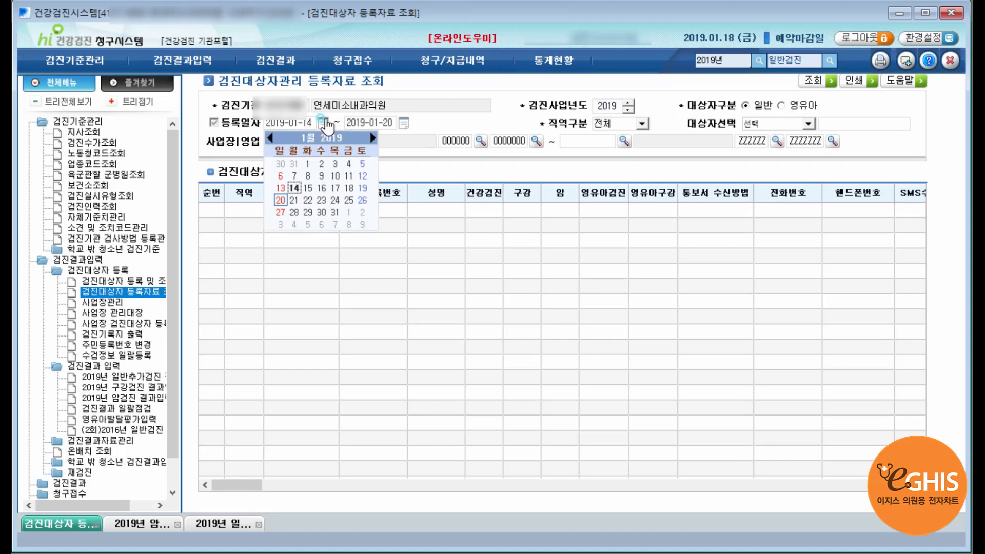
left_click(307, 164)
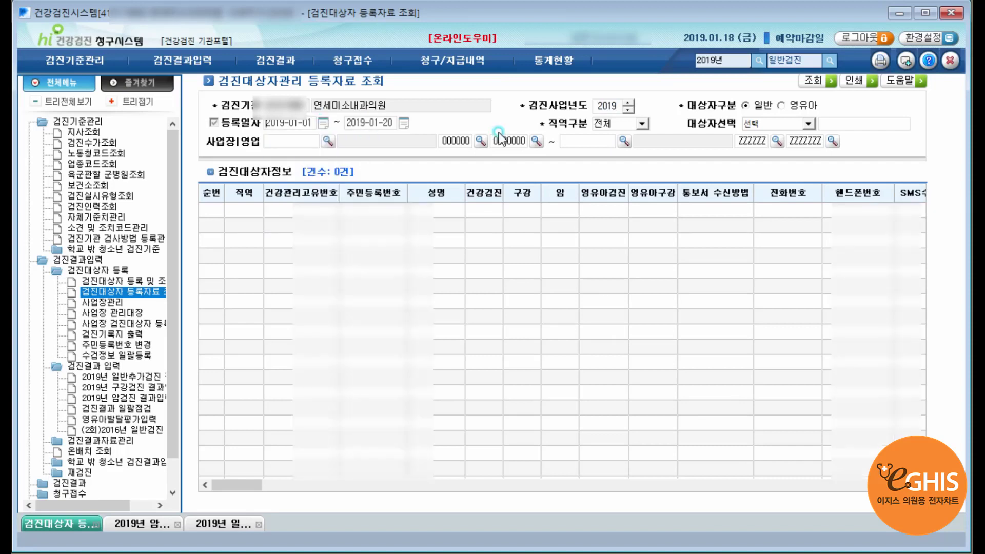
left_click(816, 82)
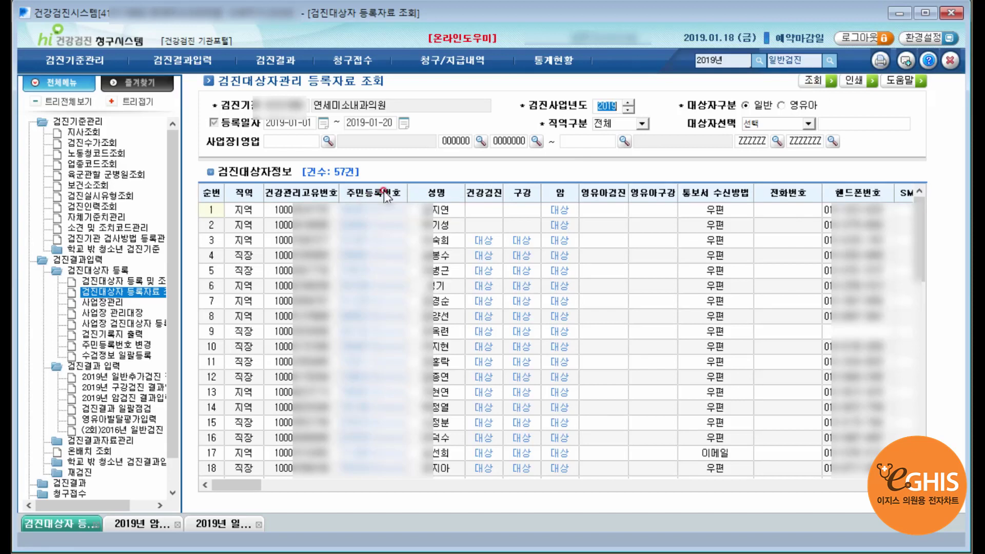
Try ordering the subject list by name (성명) and by 주민등록번호, leaving it sorted by name ascending.
left_click(436, 193)
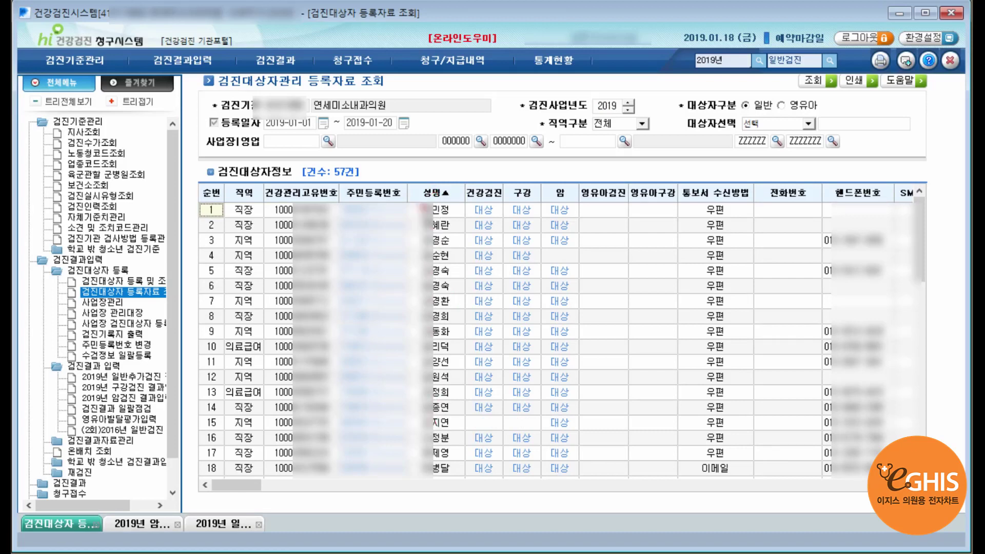
left_click(438, 194)
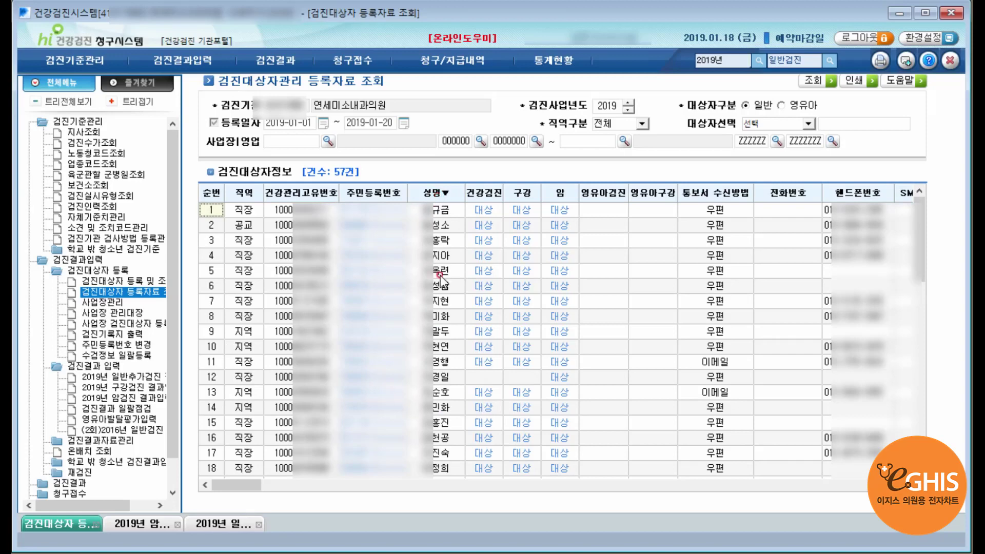
left_click(436, 195)
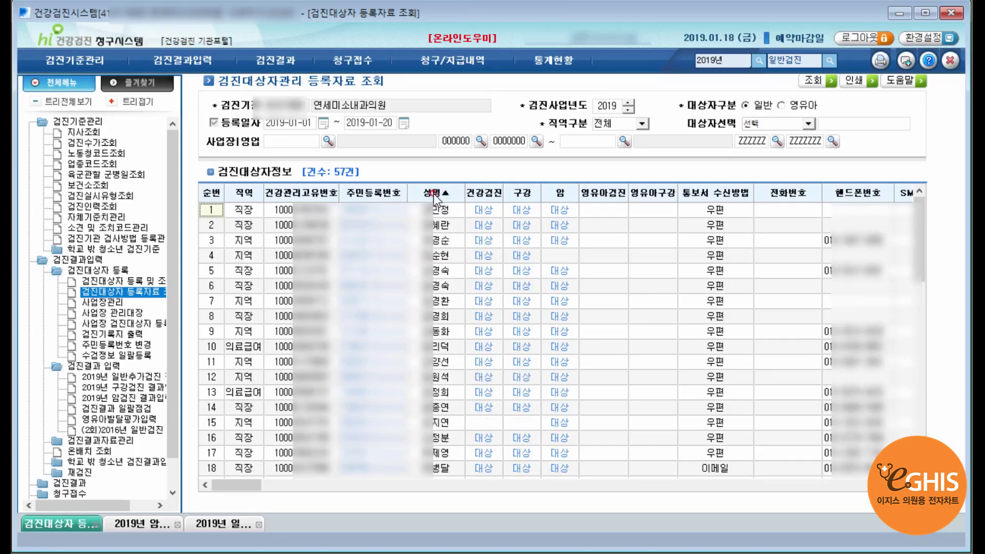
left_click(436, 194)
left_click(438, 195)
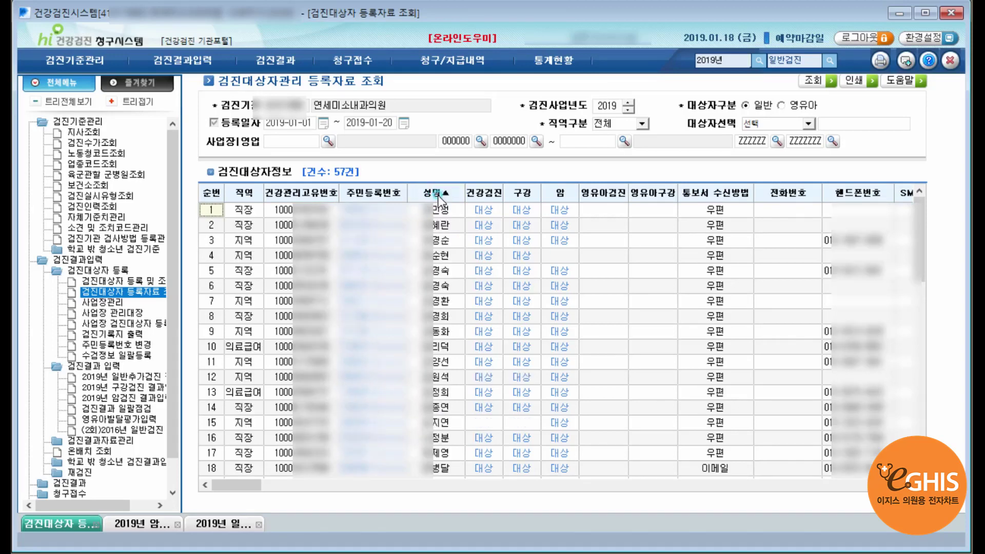
left_click(391, 194)
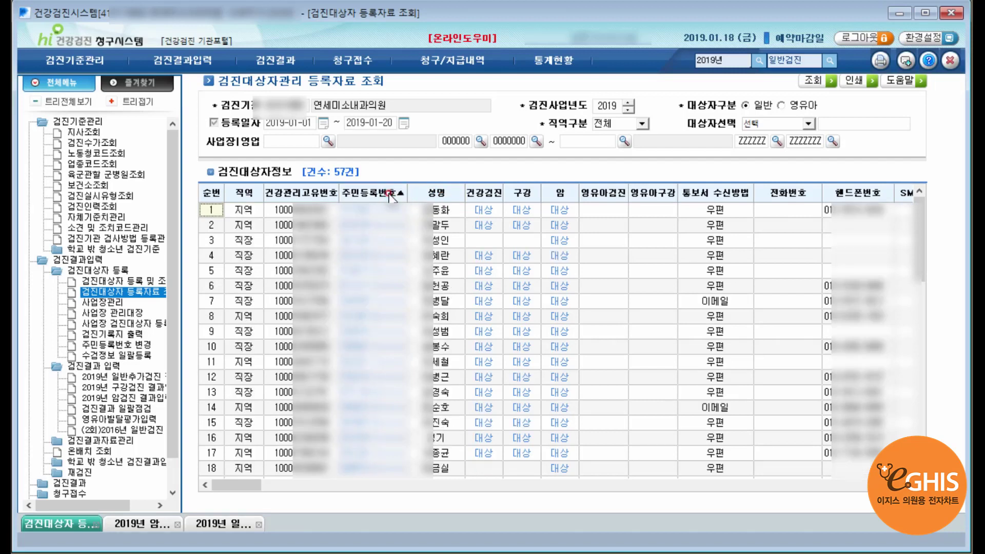
left_click(443, 196)
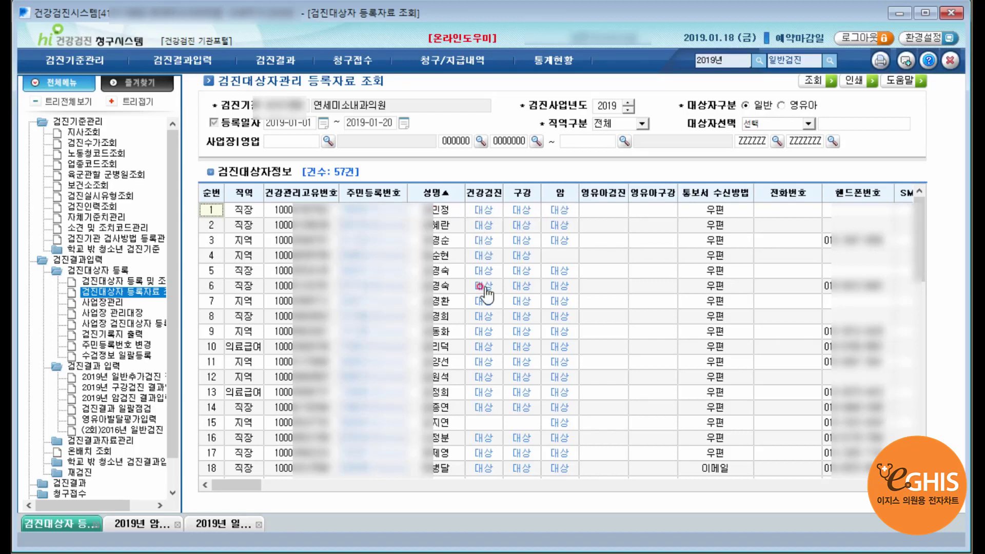
Find the subject in row 45 and open their general exam (건강검진) result entry from the list.
scroll(431, 339, "down", 3)
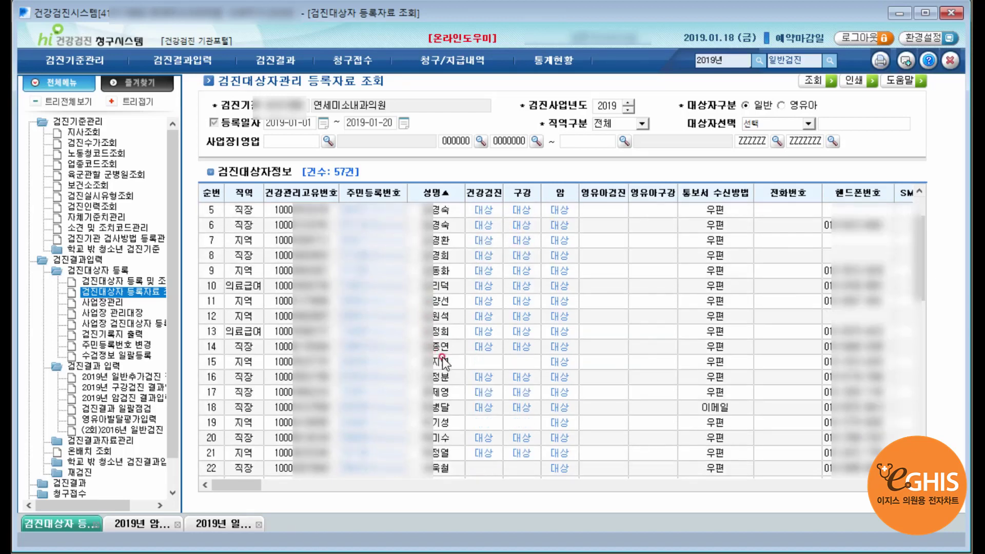
scroll(435, 370, "down", 3)
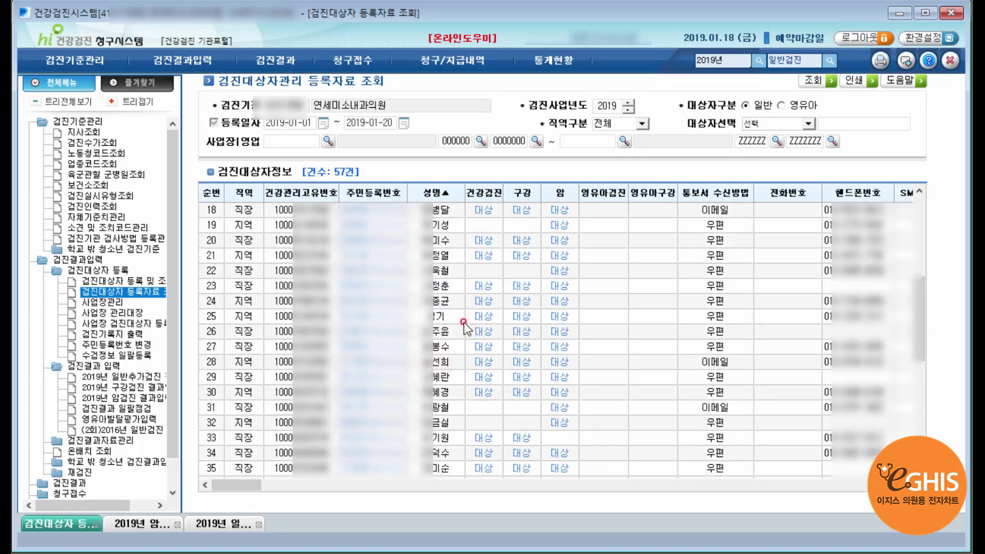
scroll(463, 328, "down", 2)
scroll(463, 329, "down", 3)
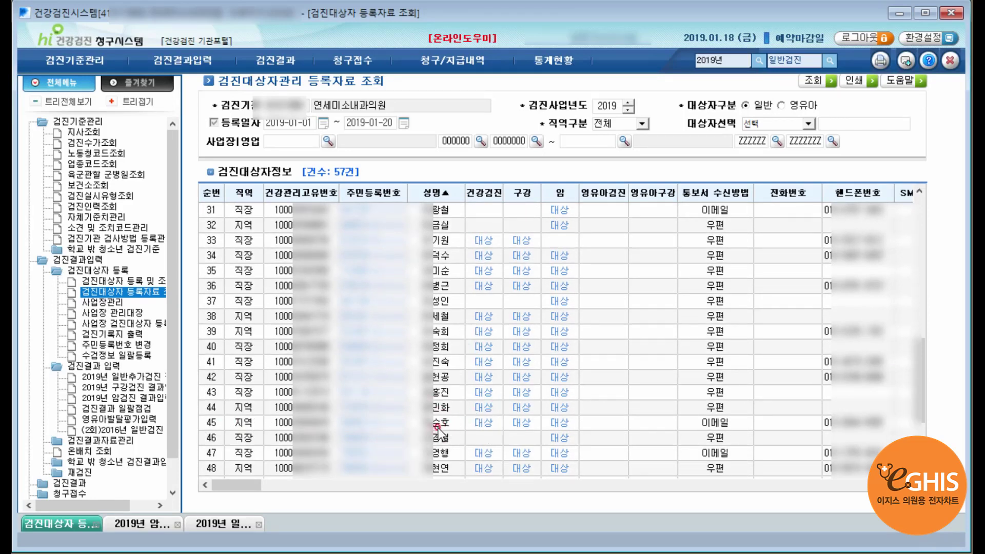
left_click(483, 424)
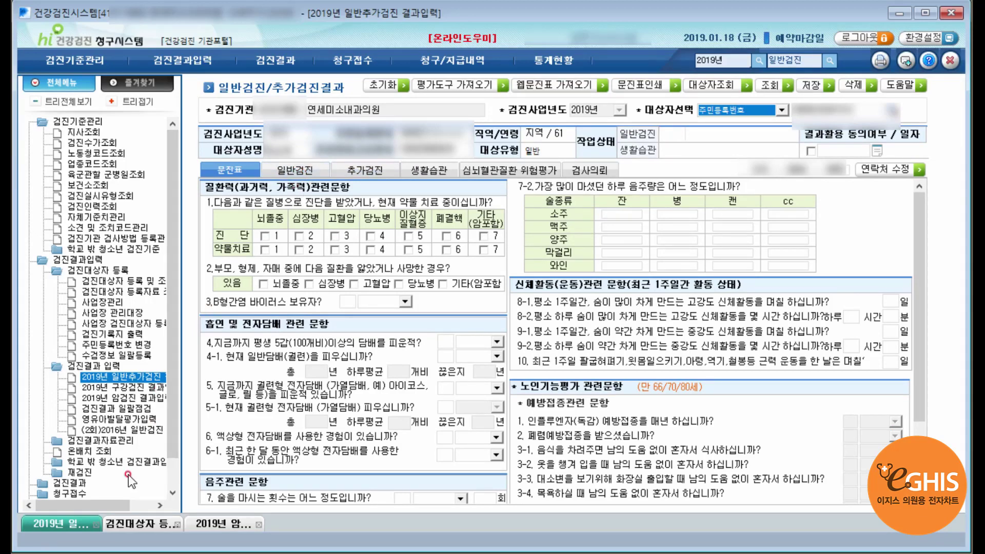
Open the cancer screening entry for the row 45 subject from the list, and return to their general exam form.
left_click(162, 526)
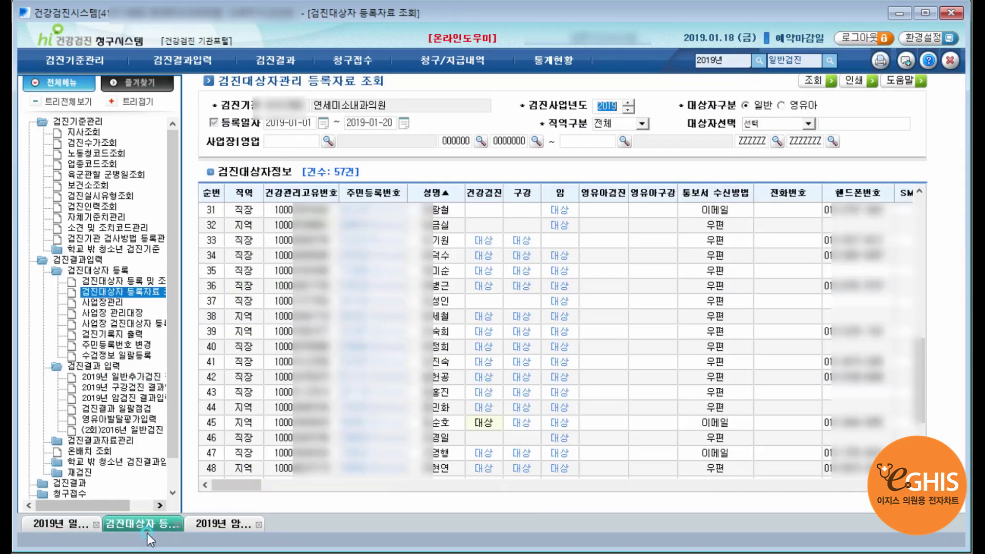
left_click(558, 425)
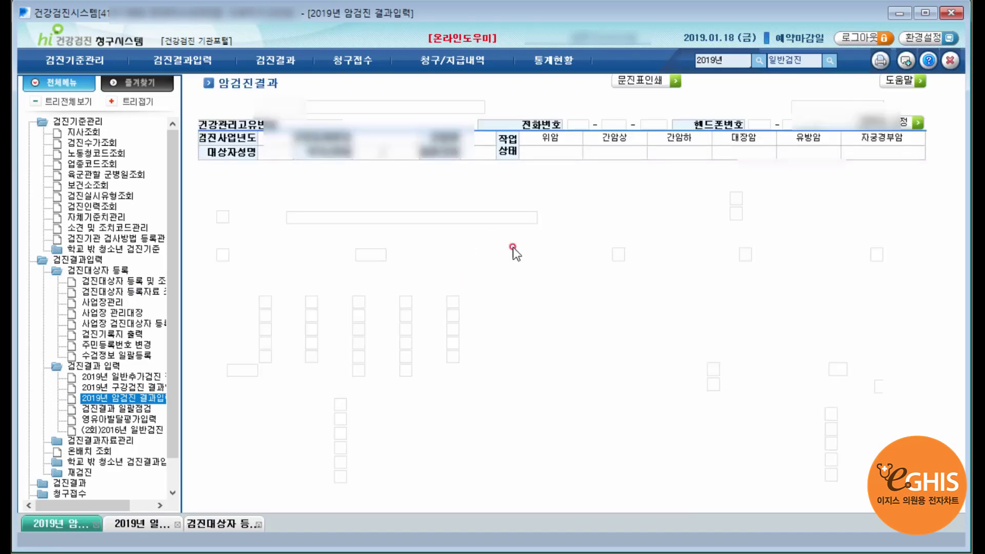
left_click(148, 529)
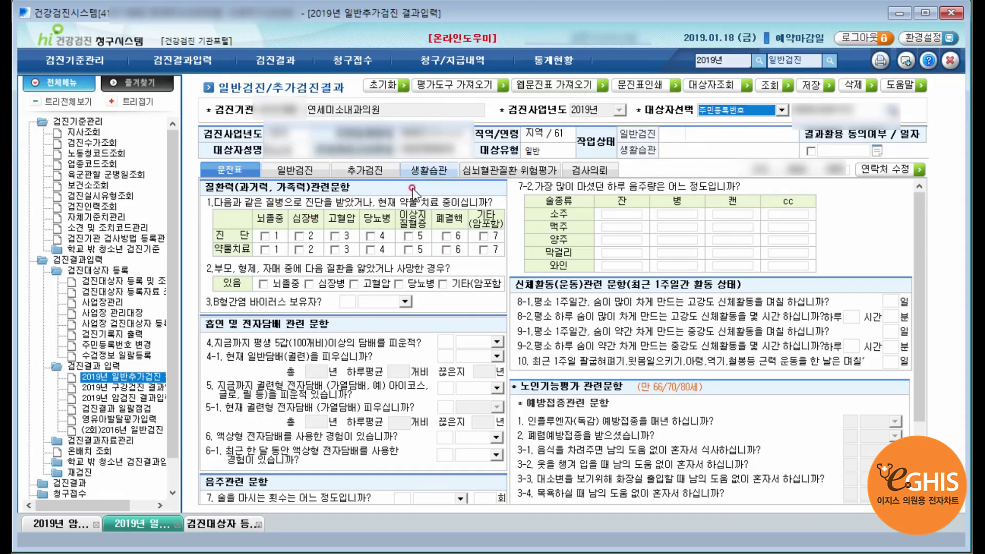
Mark diabetes (당뇨병) as diagnosed and under medication in question 1, and clear both marks again.
left_click(370, 236)
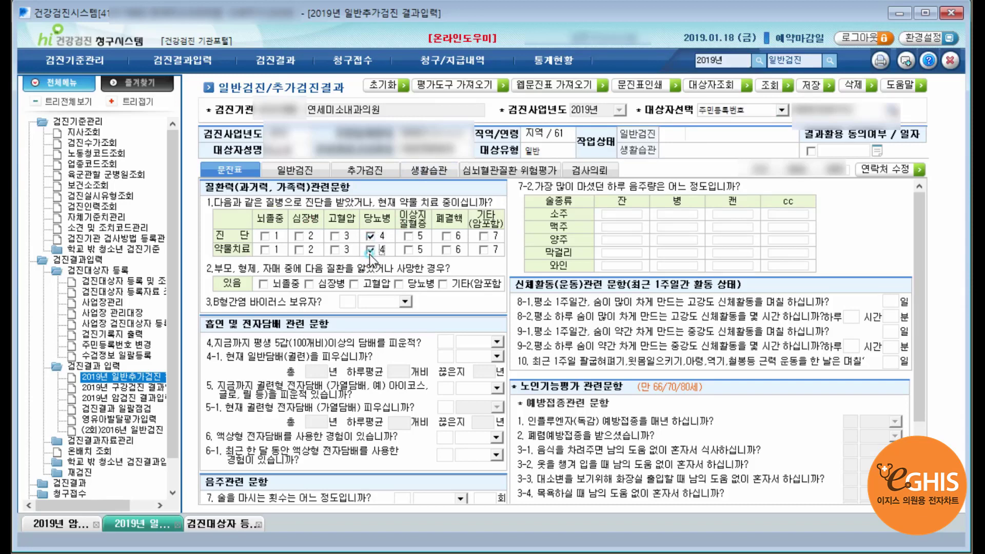
left_click(369, 236)
left_click(370, 248)
left_click(321, 288)
Answer question 3 on being a hepatitis B virus carrier with 2 (아니요).
left_click(350, 300)
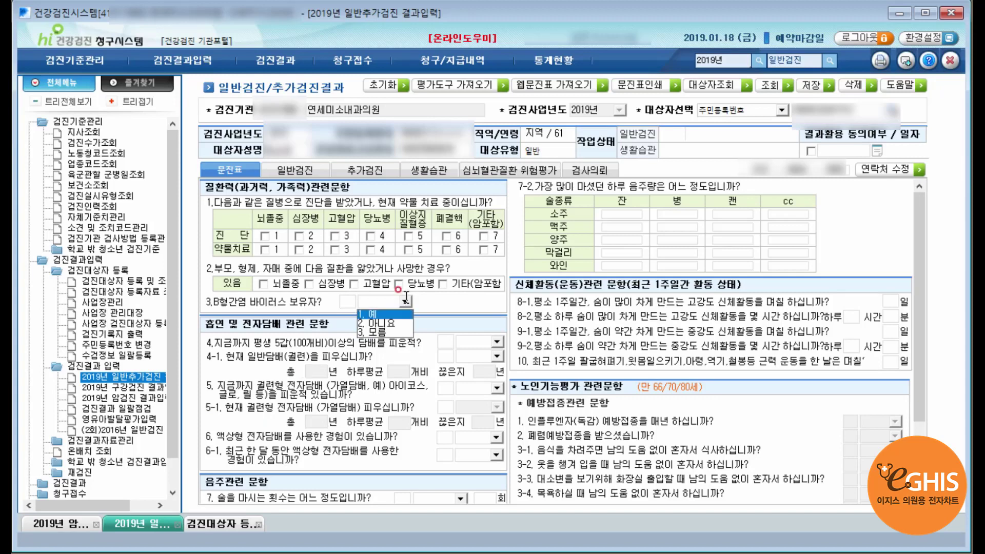
left_click(387, 314)
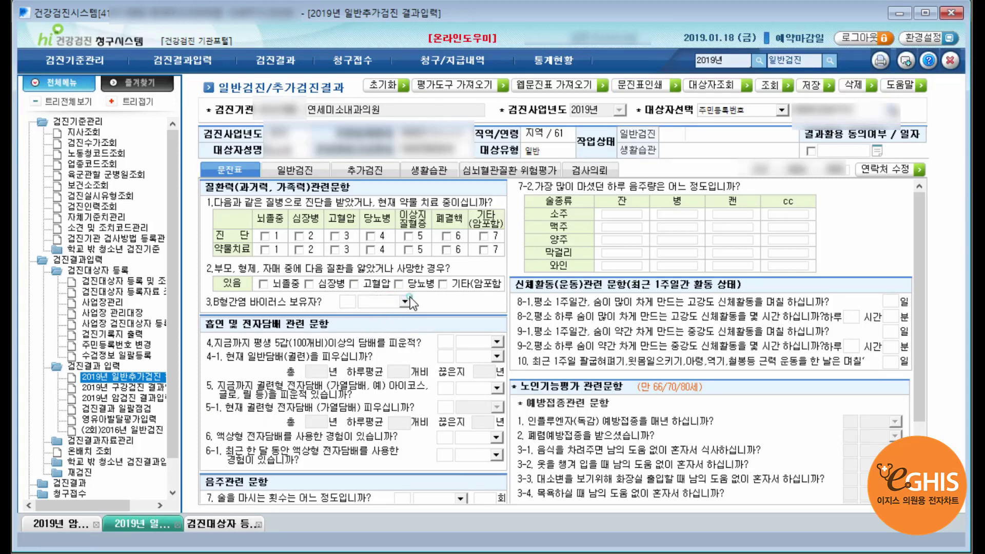
left_click(409, 301)
left_click(342, 303)
left_click(343, 302)
left_click(337, 293)
left_click(344, 310)
type("2")
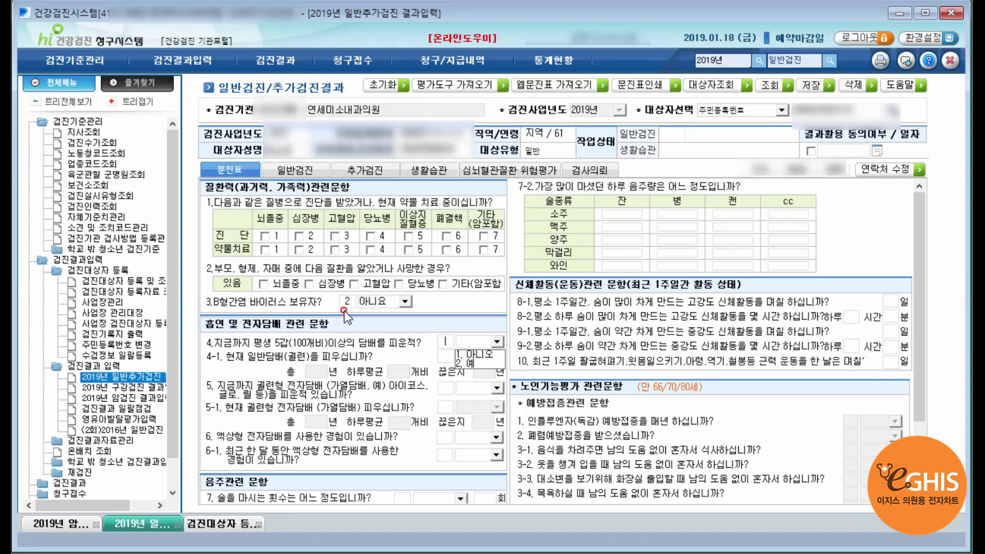
Answer smoking questions 4 and 5 with 1 (아니오) and e-cigarette question 6 with 2 (아니오).
type("1")
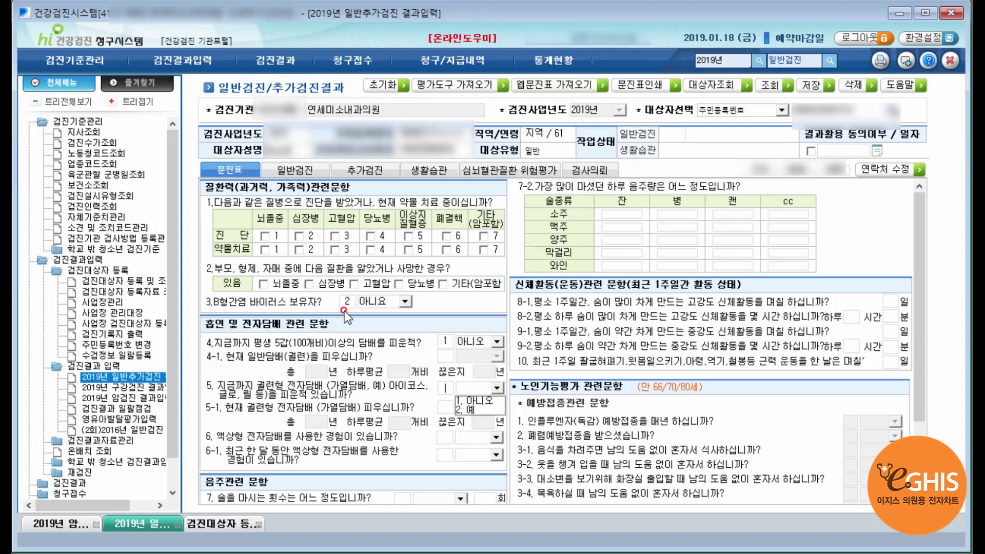
type("1")
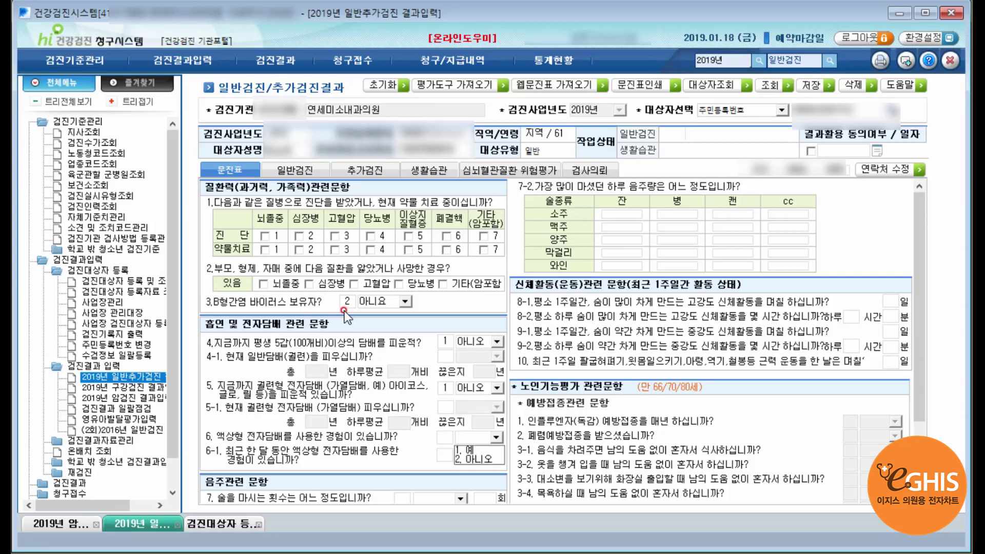
type("2")
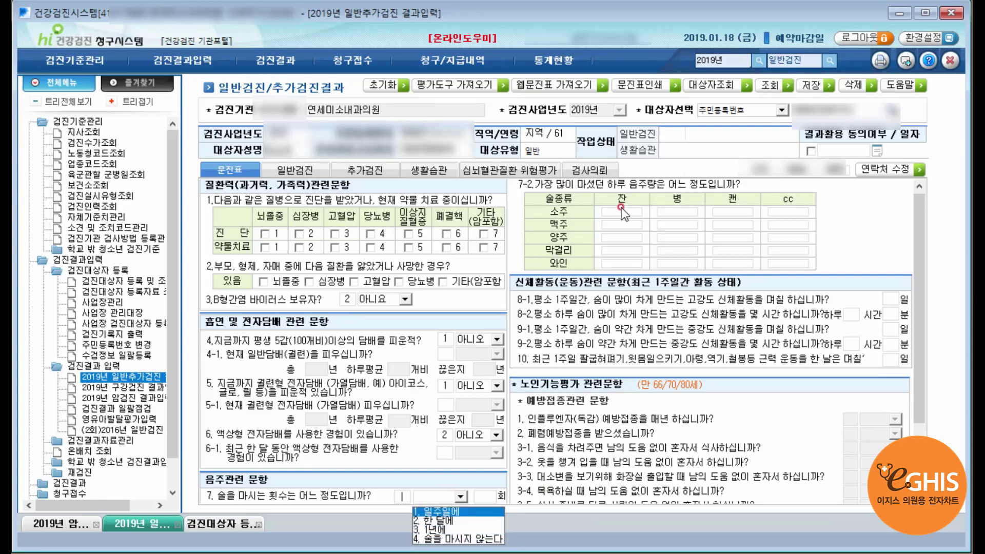
left_click(393, 500)
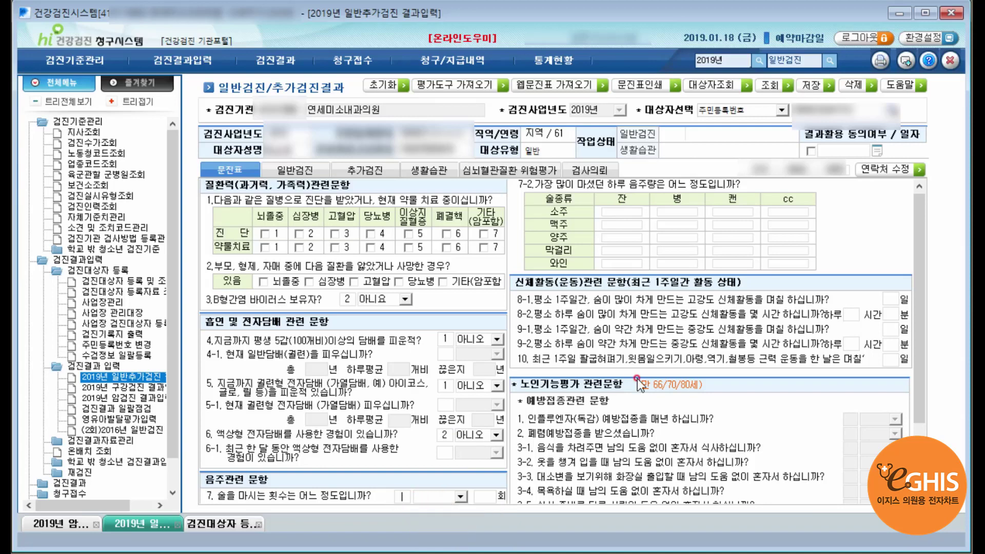
Answer drinking question 7 with 4; enter 0 days for 8-1, 0 minutes for 8-2, 7 days for 9-1, 1 hour for 9-2, 0 days for 10.
type("4")
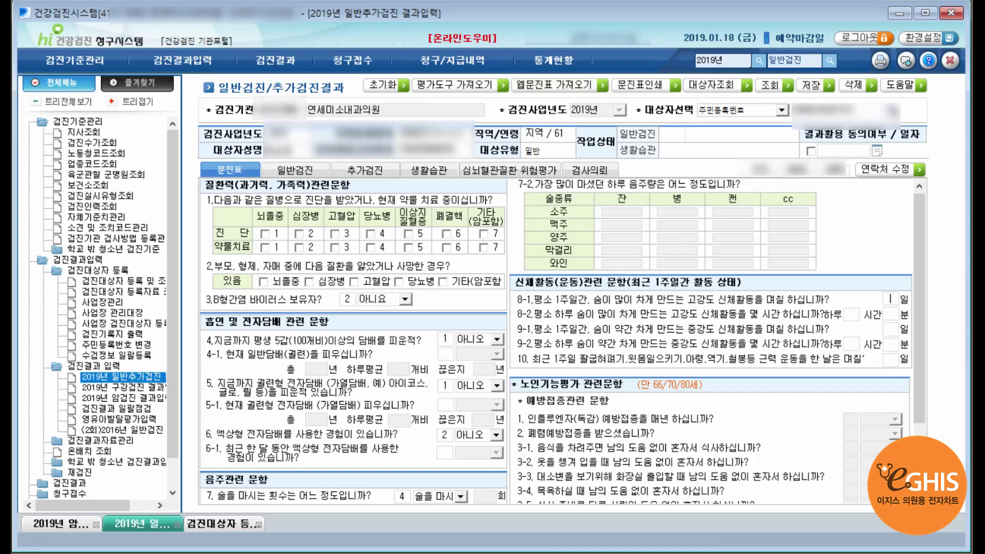
type("0")
left_click(851, 314)
left_click(891, 314)
type("0")
left_click(889, 329)
type("7")
key("Tab")
type("0")
Save the subject's questionnaire answers and close the save notice.
left_click(807, 90)
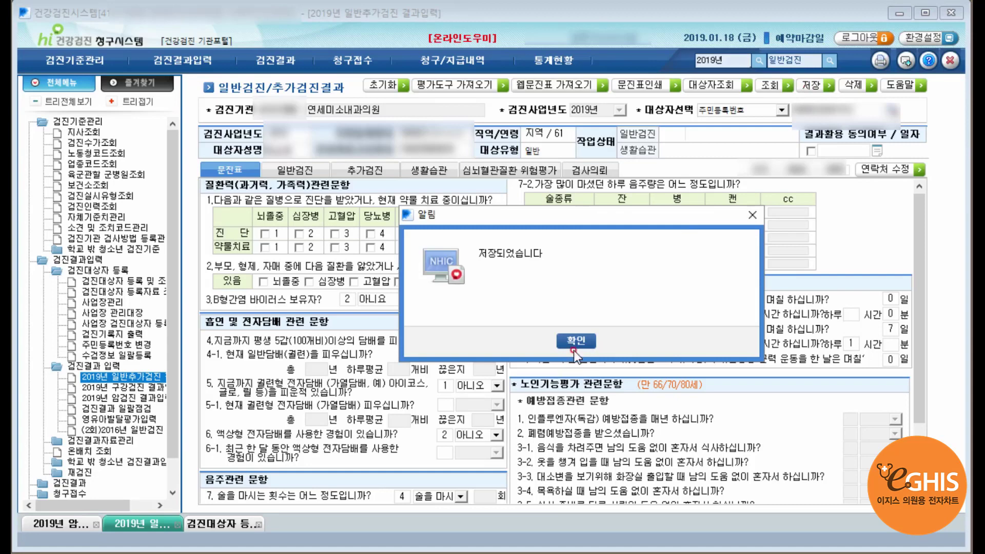
left_click(574, 343)
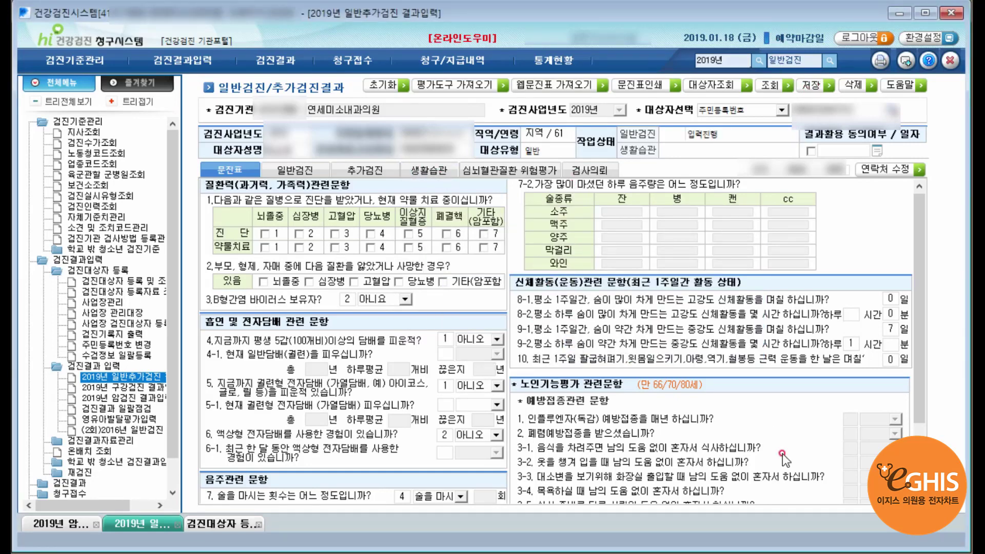
scroll(824, 461, "down", 2)
scroll(824, 459, "up", 3)
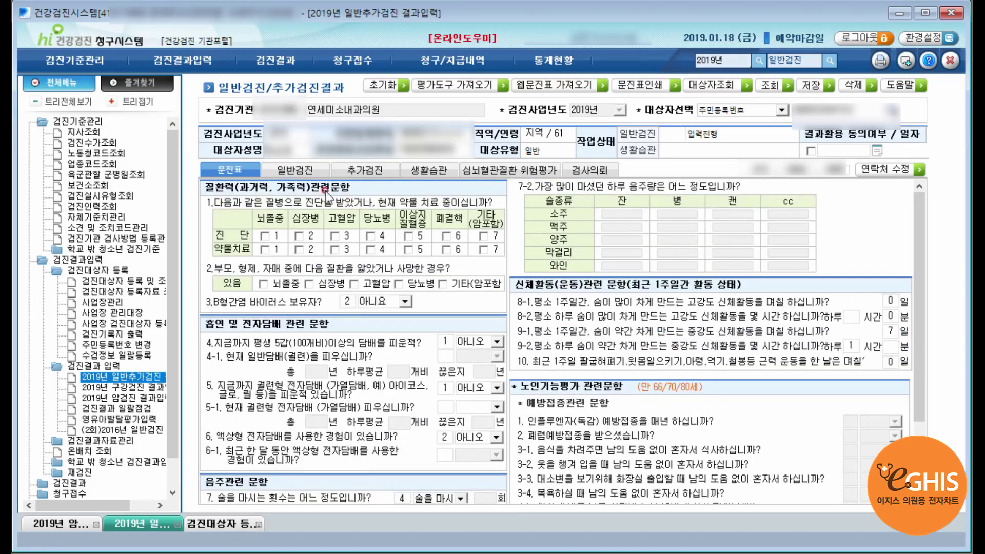
In the general exam (일반검진) results, enter height 142.7 cm, weight 52.9 kg and waist circumference 77 cm.
left_click(288, 171)
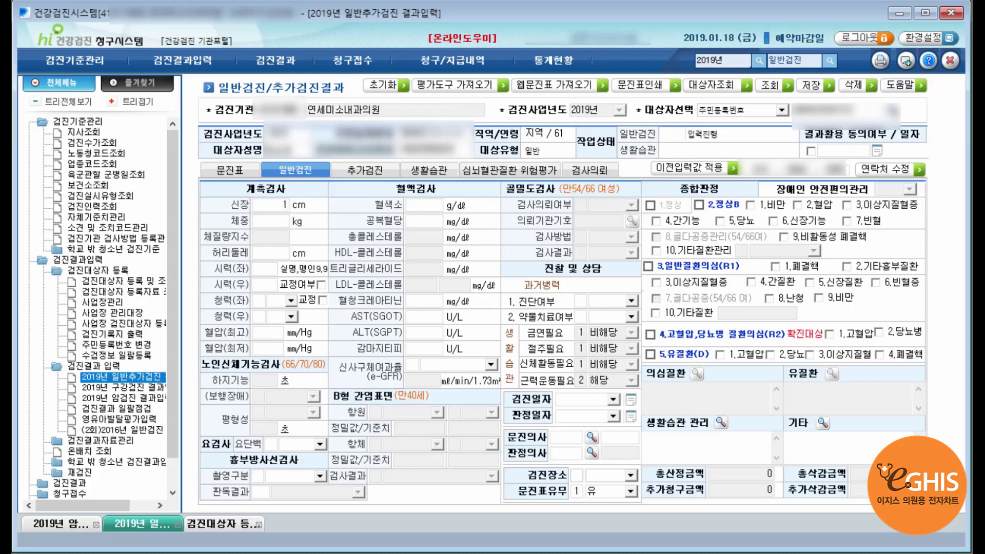
type("42.7")
key("Return")
type("52.9")
key("Return")
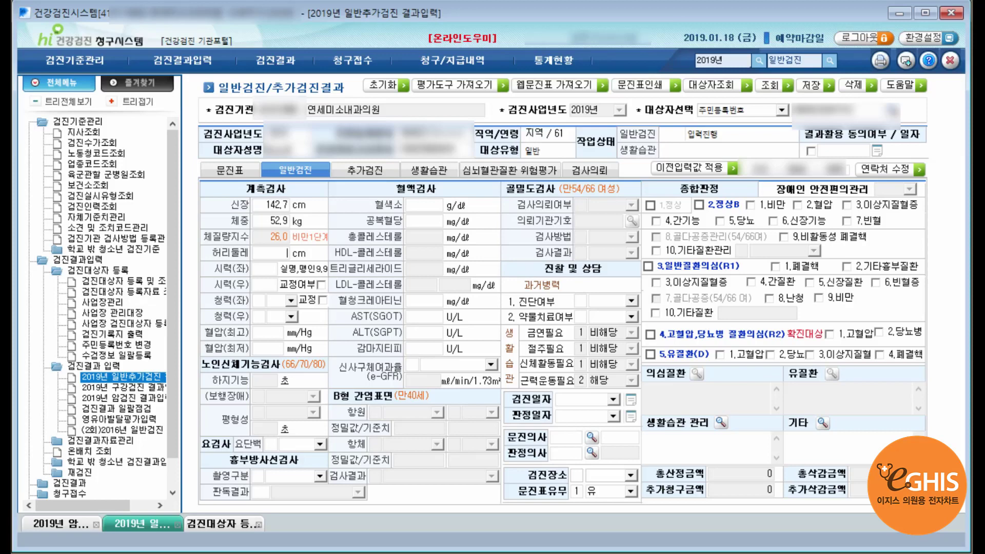
type("7")
type("7")
Set eyesight to 1.0 for the left and right eyes and hearing to 1 (정상) for both ears.
type("1.")
type("0")
type("1.")
type("0")
key("space")
key("Tab")
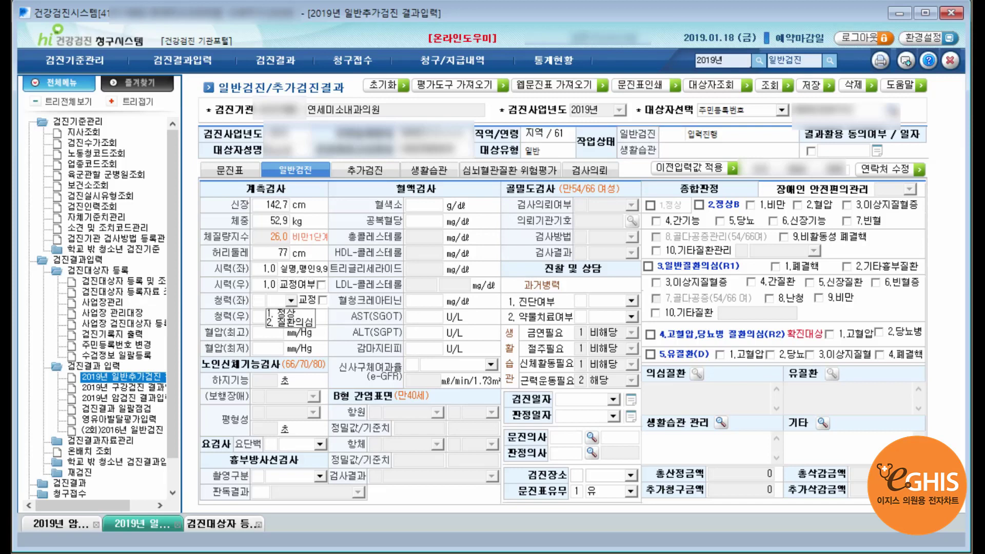
type("1")
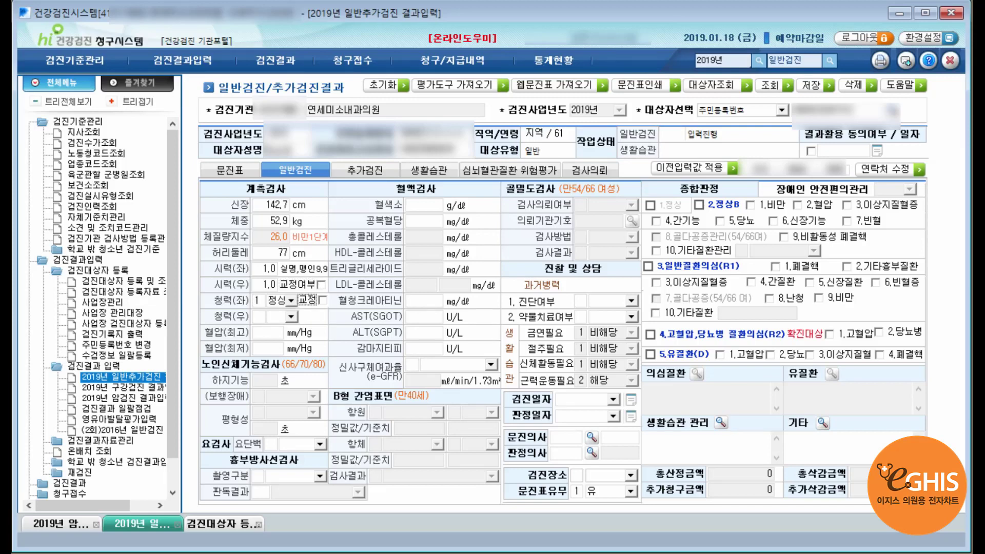
key("space")
key("space")
key("Tab")
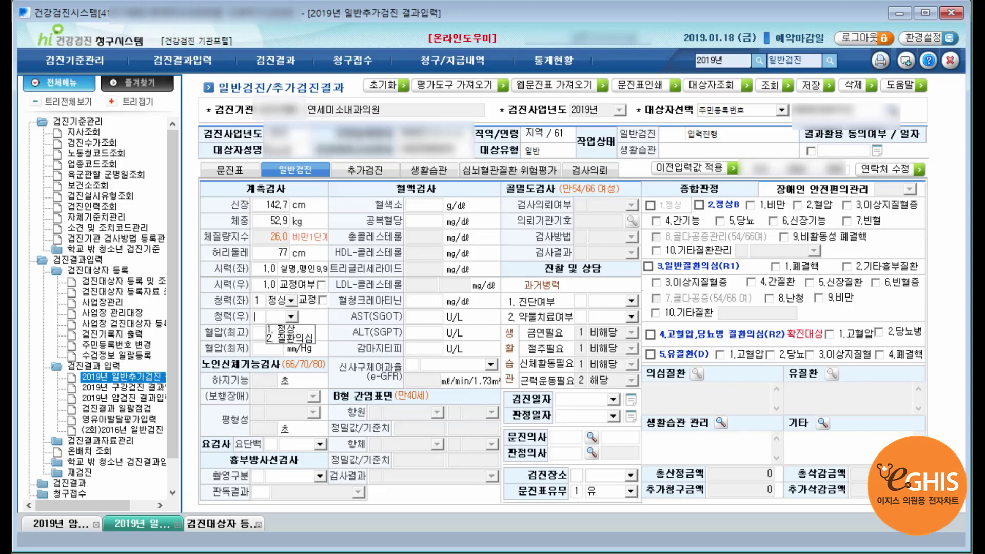
type("1")
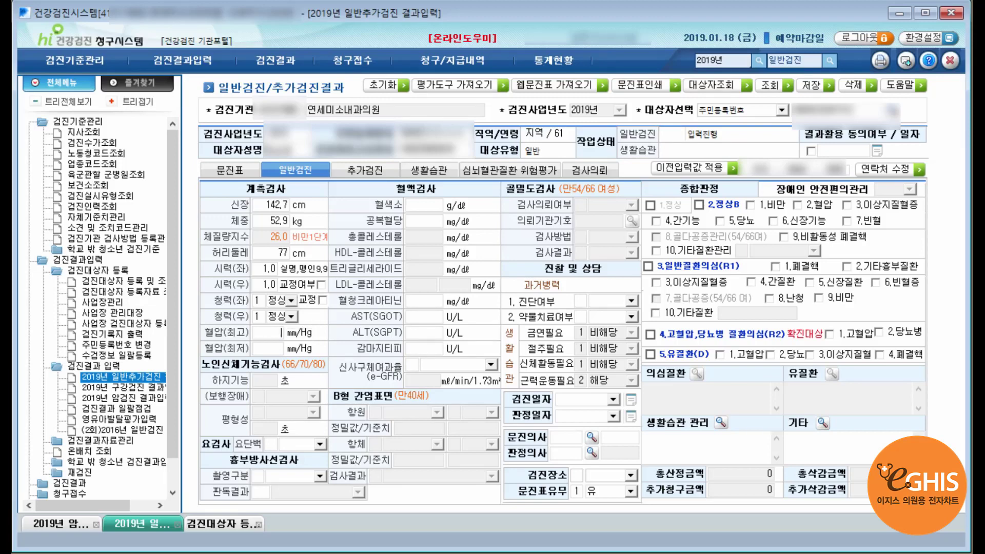
Enter the blood pressure as 113 mm/Hg systolic (최고) and 66 mm/Hg diastolic (최저).
type("12")
key("BackSpace")
type("13")
type("909")
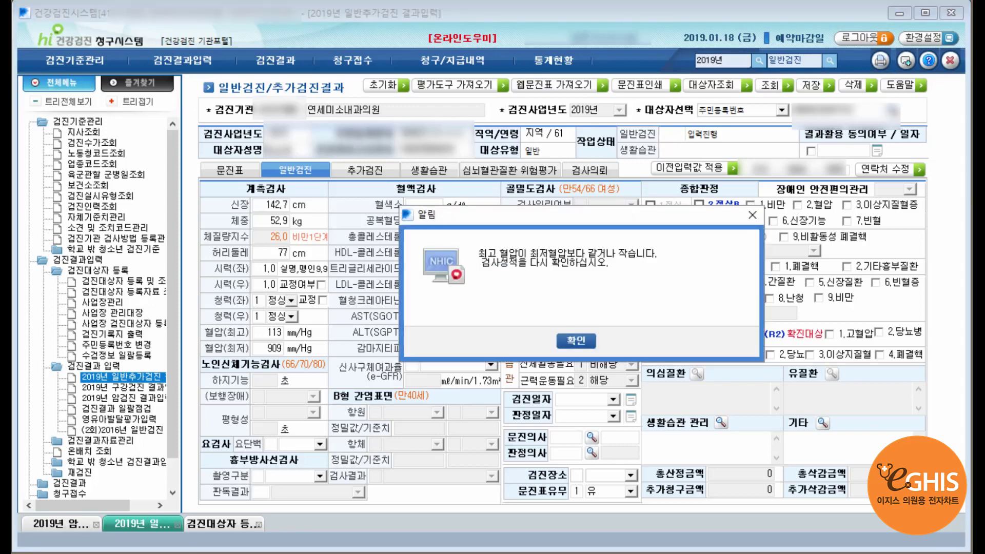
key("Return")
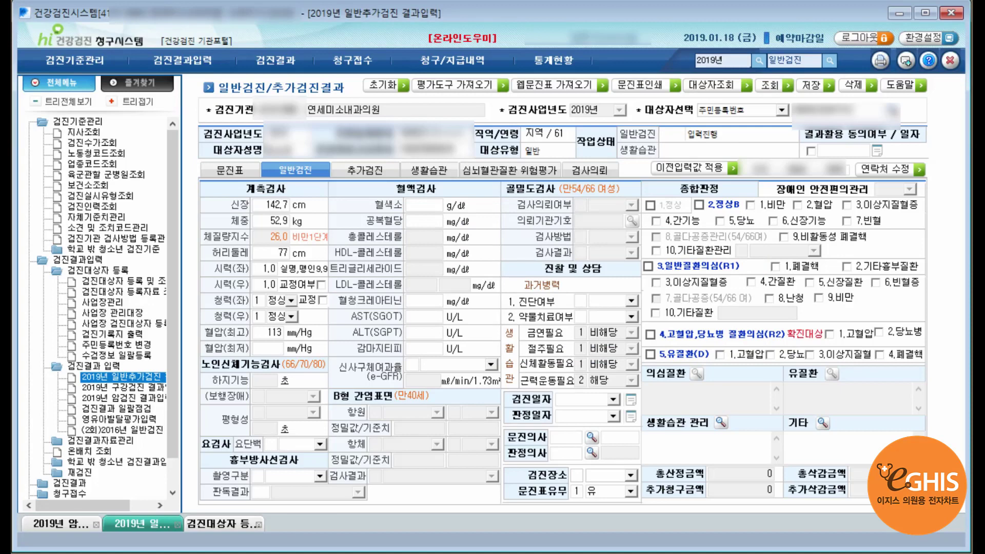
type("66")
key("Return")
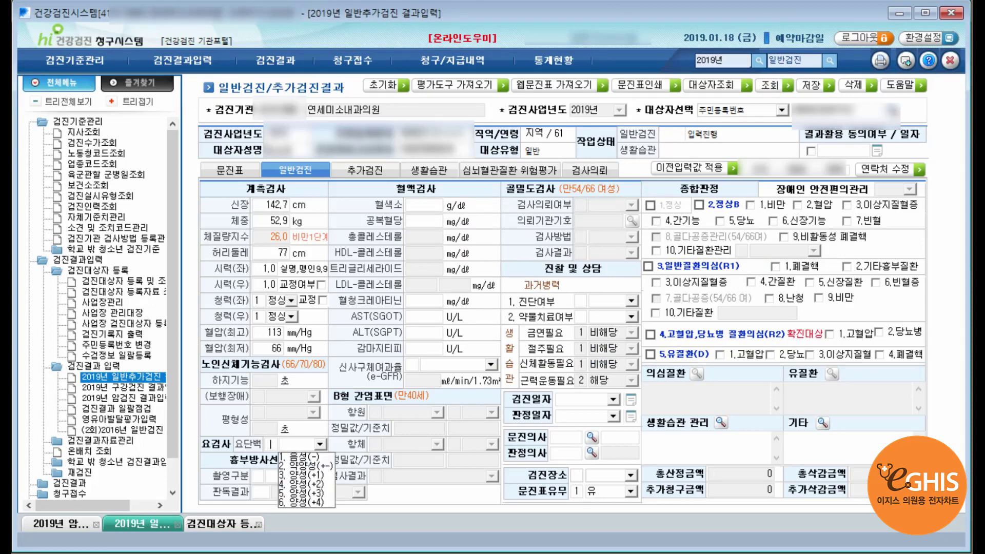
Set urine protein to 1 (음성), the chest X-ray type to 3 (CR/DR) and its reading to 01 정상.
type("1")
key("Return")
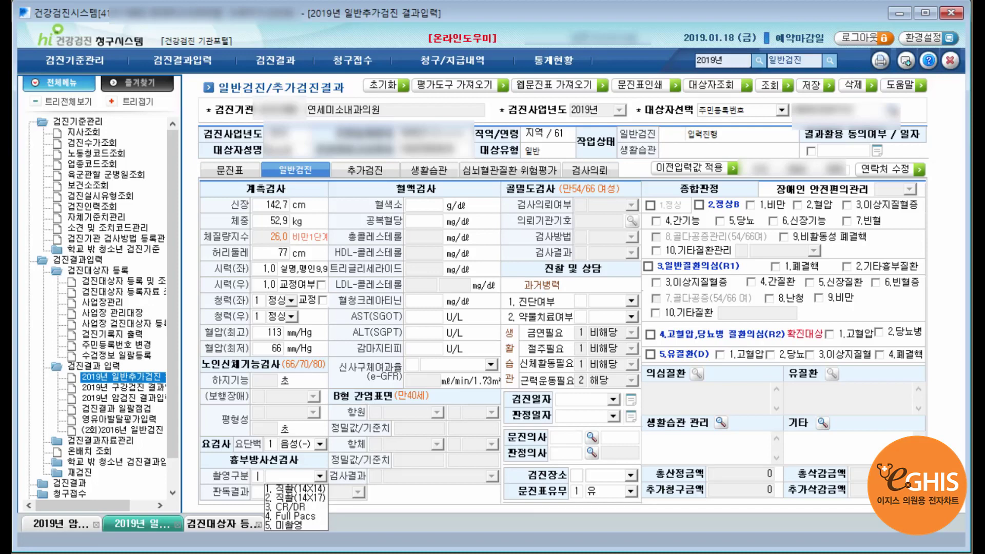
type("3")
key("Return")
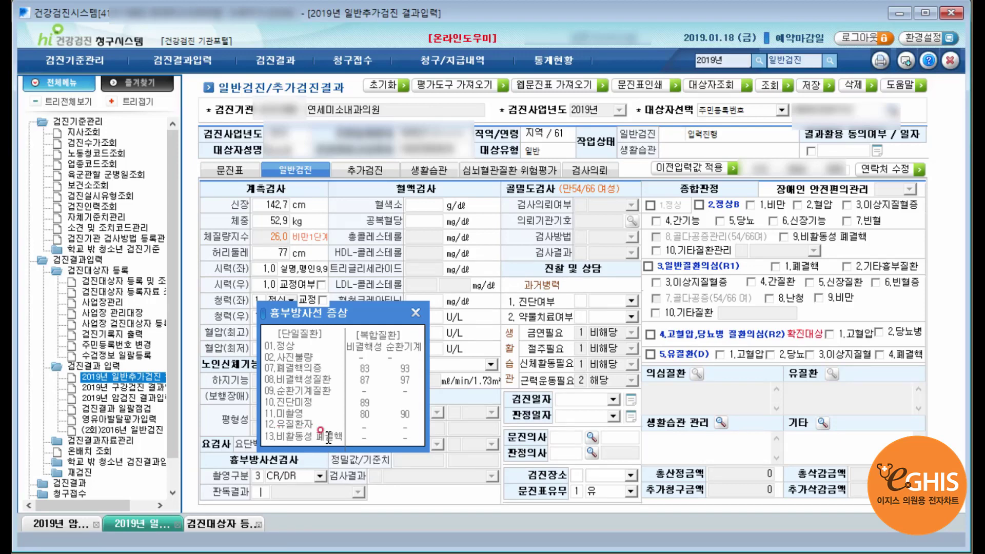
left_click(288, 345)
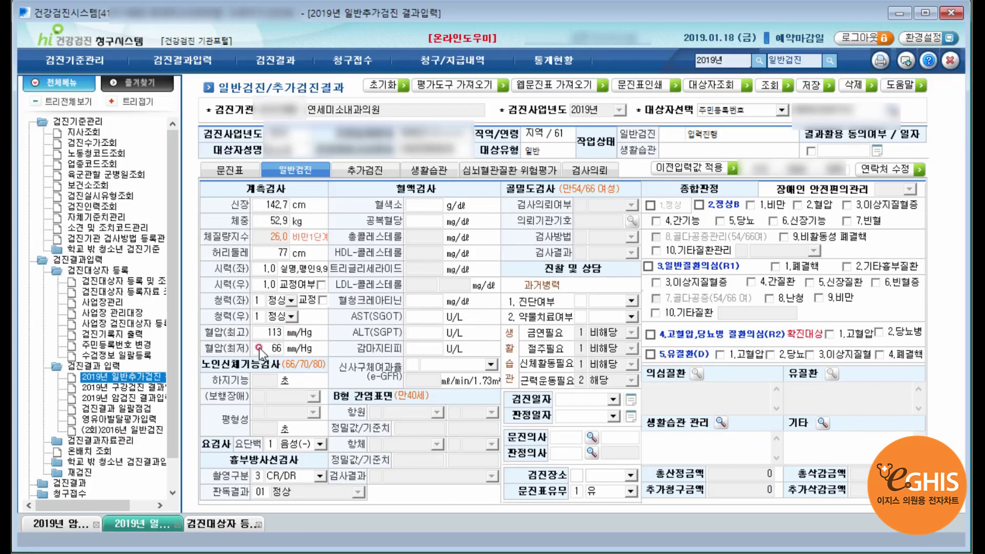
Enter the blood test results: hemoglobin 13.6, fasting glucose 91, creatinine 0.8, AST 14, ALT 18 and gamma-GTP 14.
left_click(432, 204)
type("13.6")
key("Return")
type("91")
type("0.0")
key("BackSpace")
type("81418")
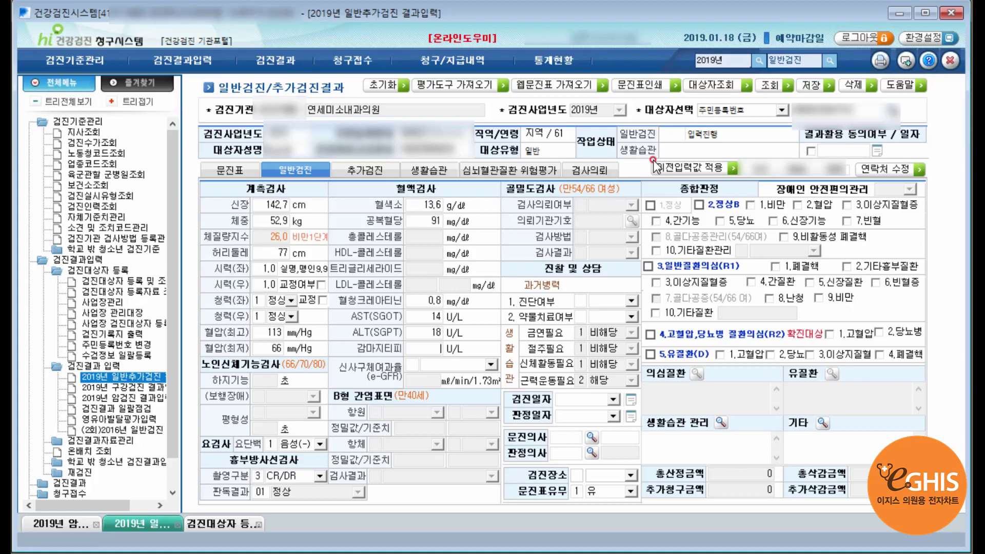
type("14")
key("Return")
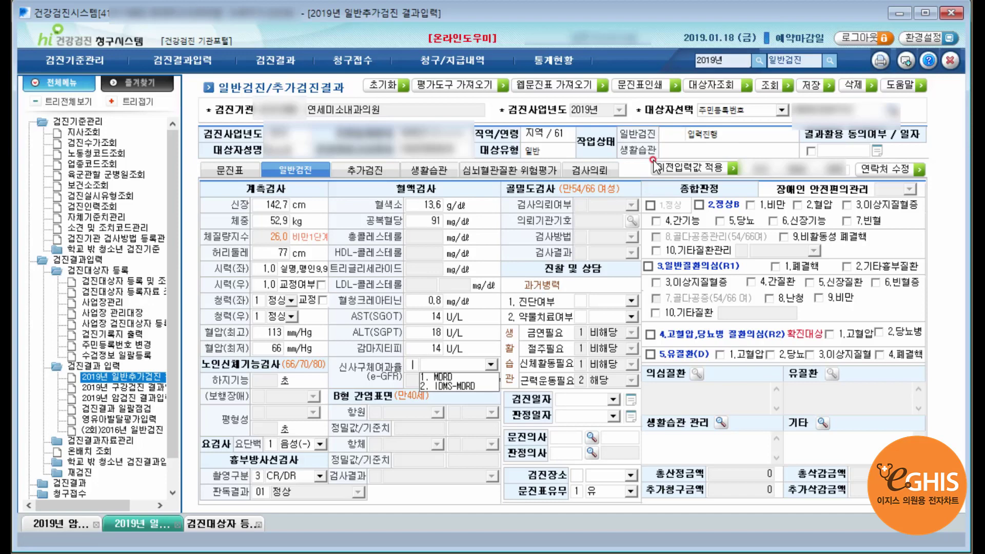
Set the e-GFR method to 2 (IDMS-MDRD), and past diagnosis and medication history both to 1 (무).
type("2")
key("Return")
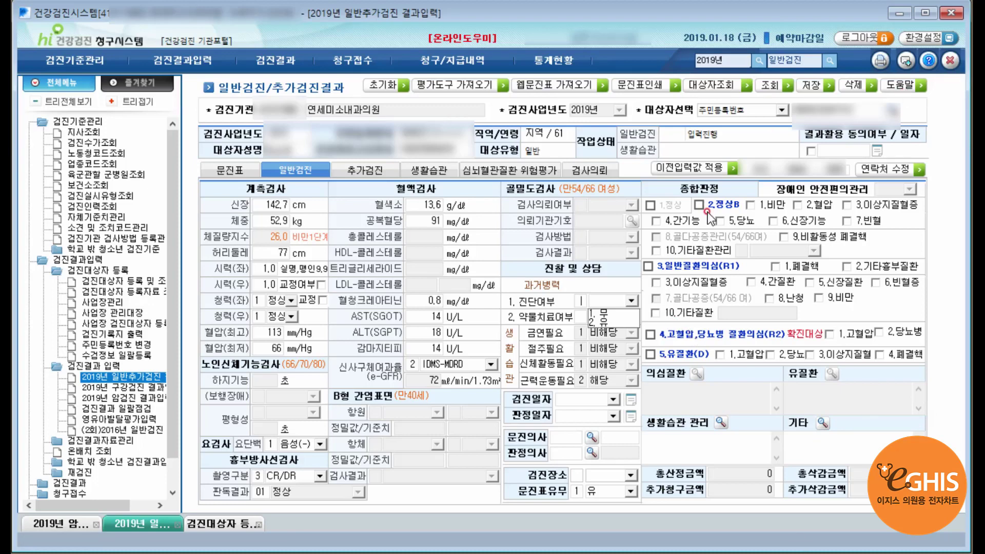
type("11")
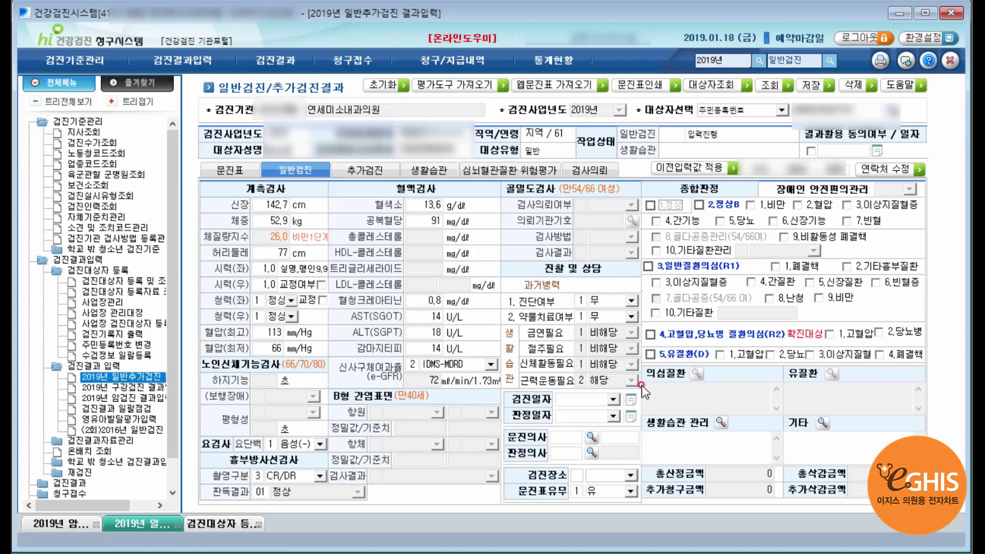
Set both the exam date (검진일자) and the judgment date (판정일자) to 2019.01.11.
left_click(614, 402)
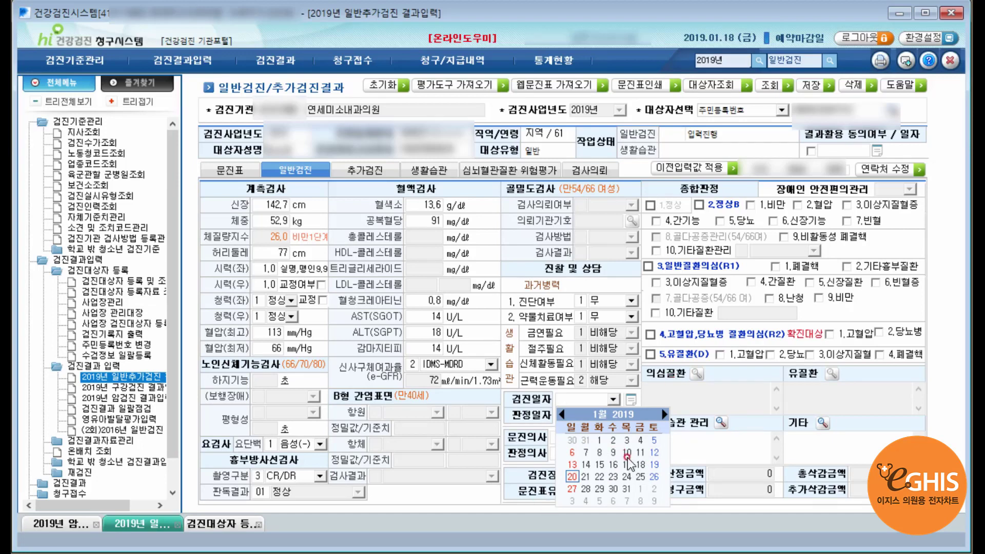
left_click(642, 452)
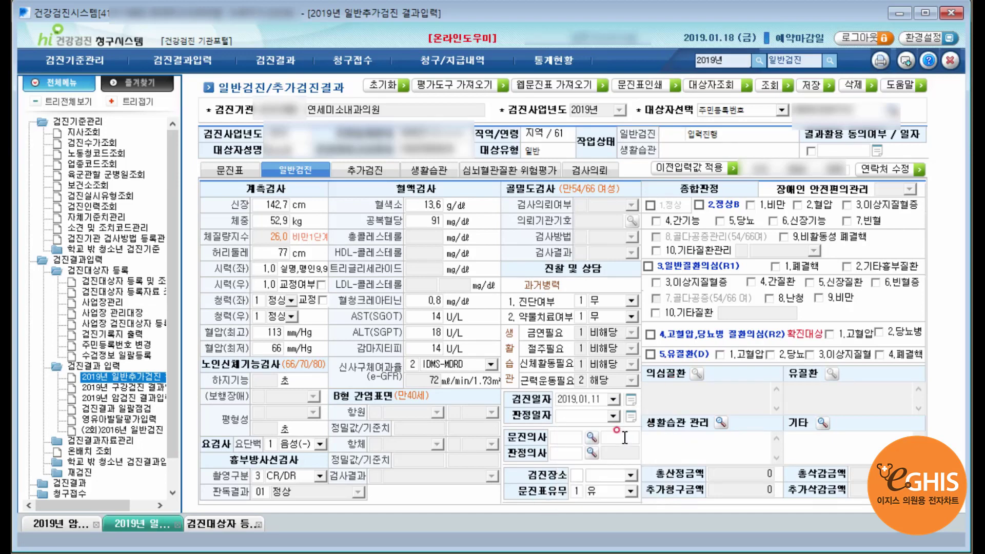
left_click(614, 417)
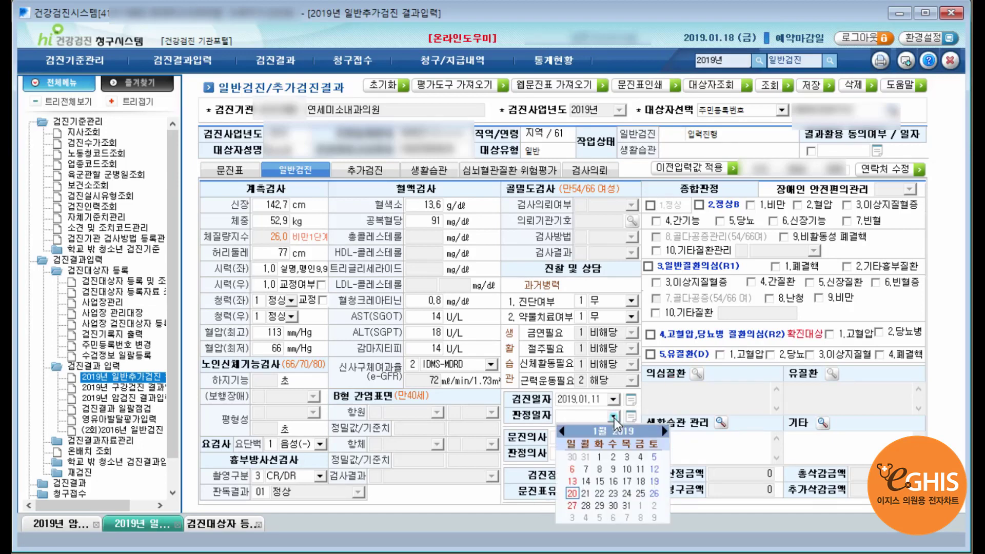
left_click(640, 470)
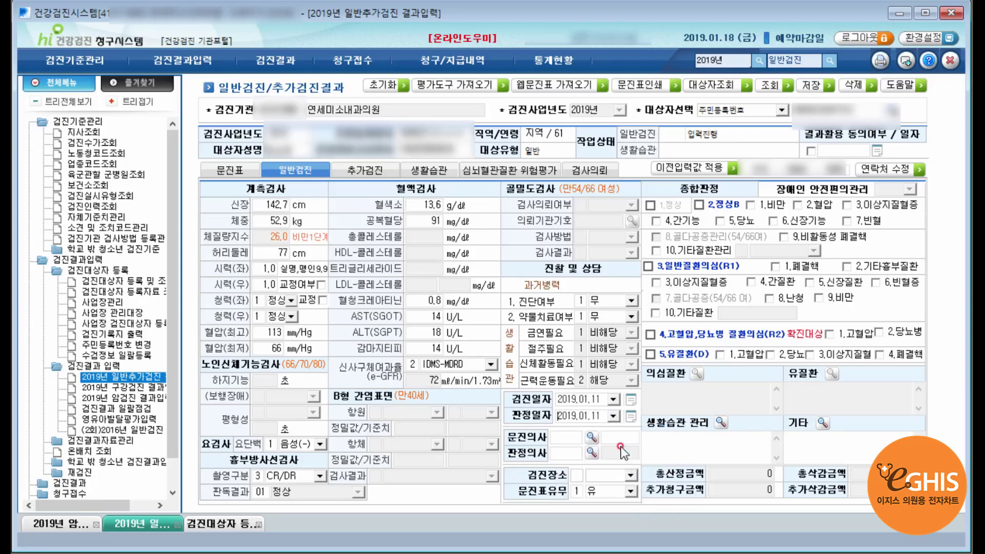
Assign the second listed doctor as both questionnaire doctor (문진의사) and judging doctor (판정의사), and set the exam place to 1 (출장).
left_click(592, 436)
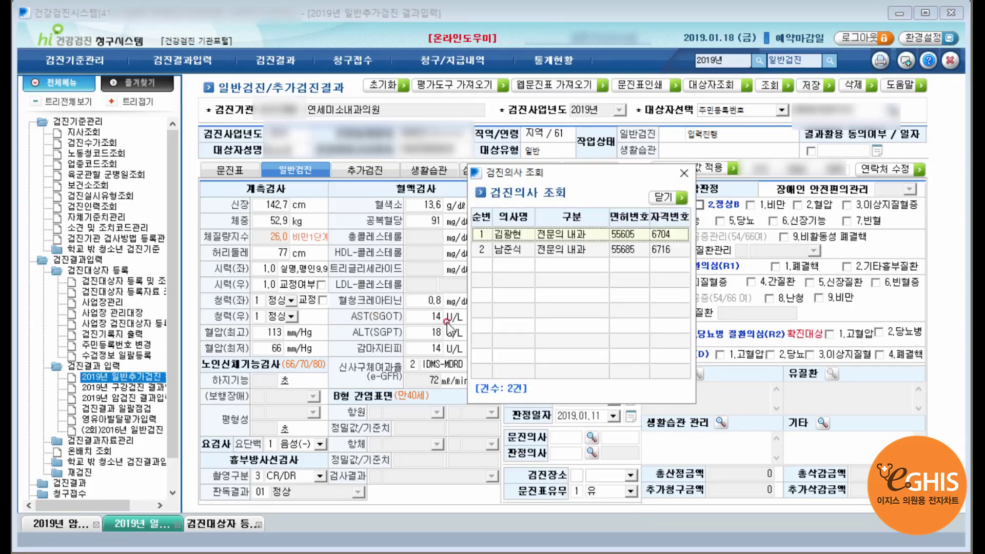
double_click(562, 249)
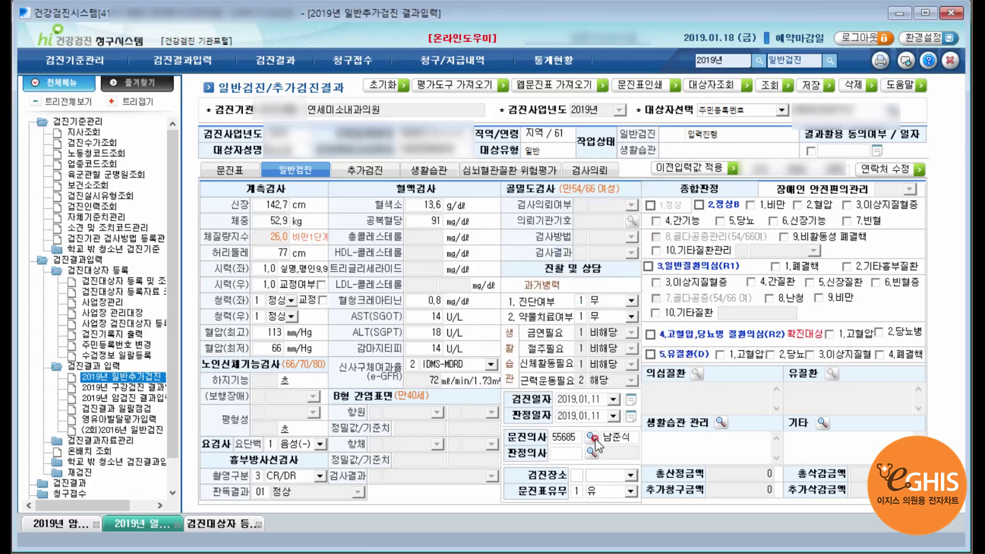
left_click(591, 452)
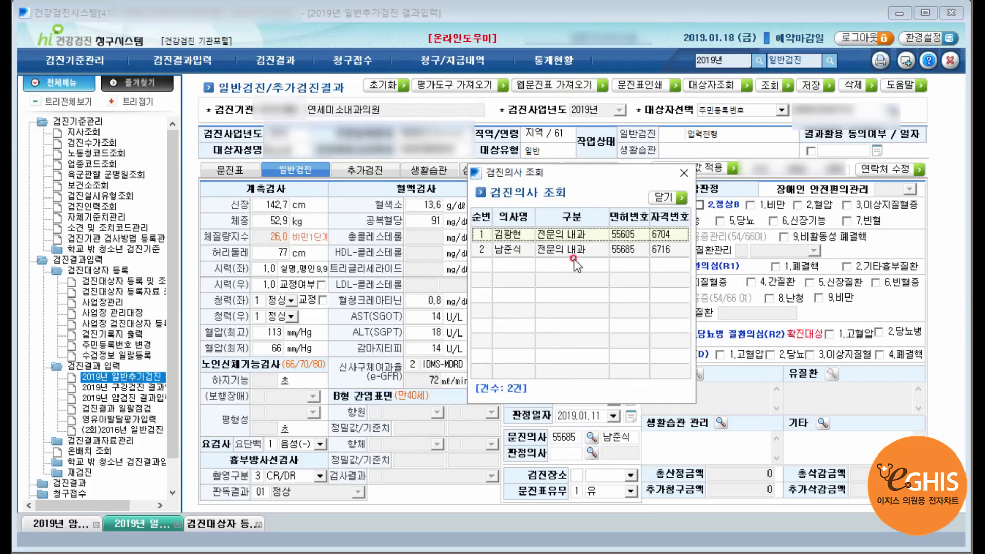
double_click(572, 255)
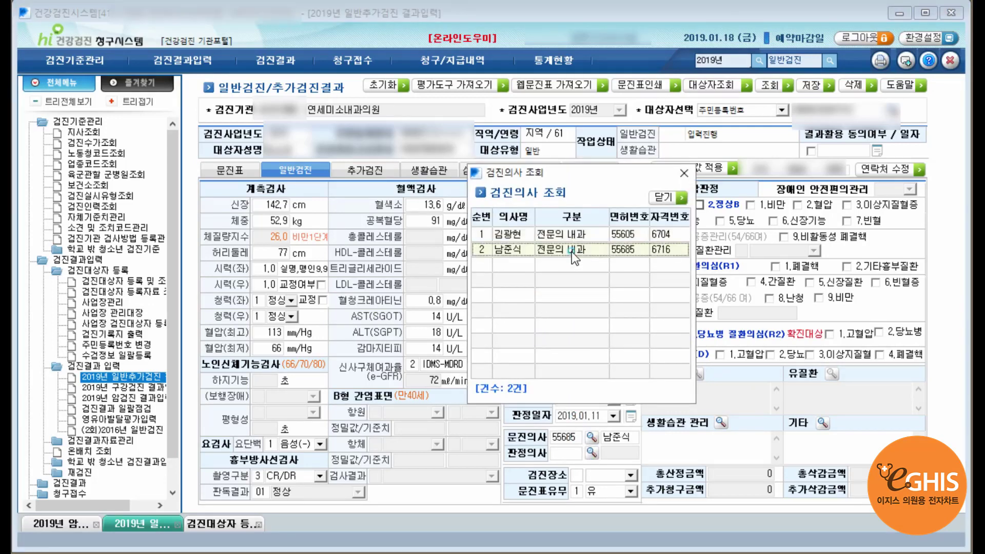
left_click(635, 471)
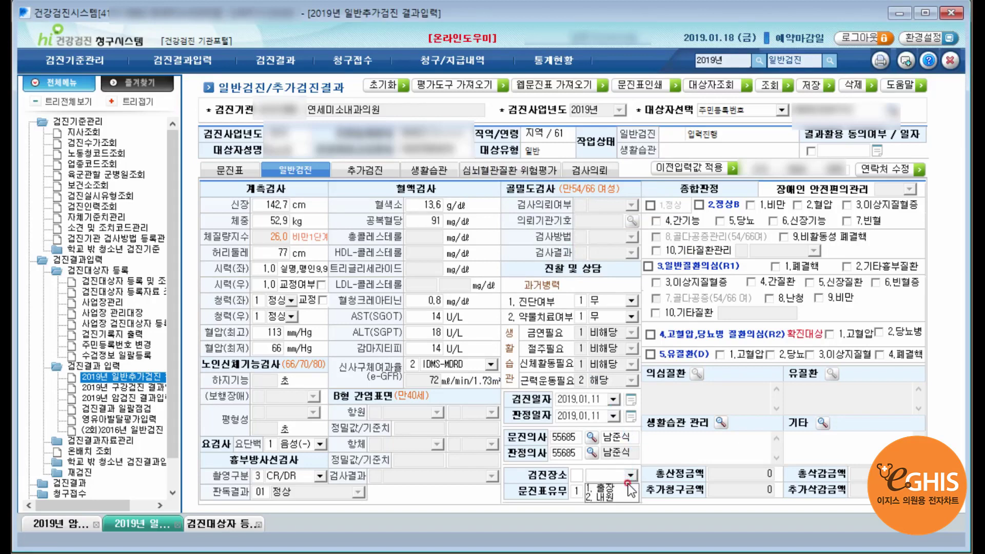
left_click(618, 491)
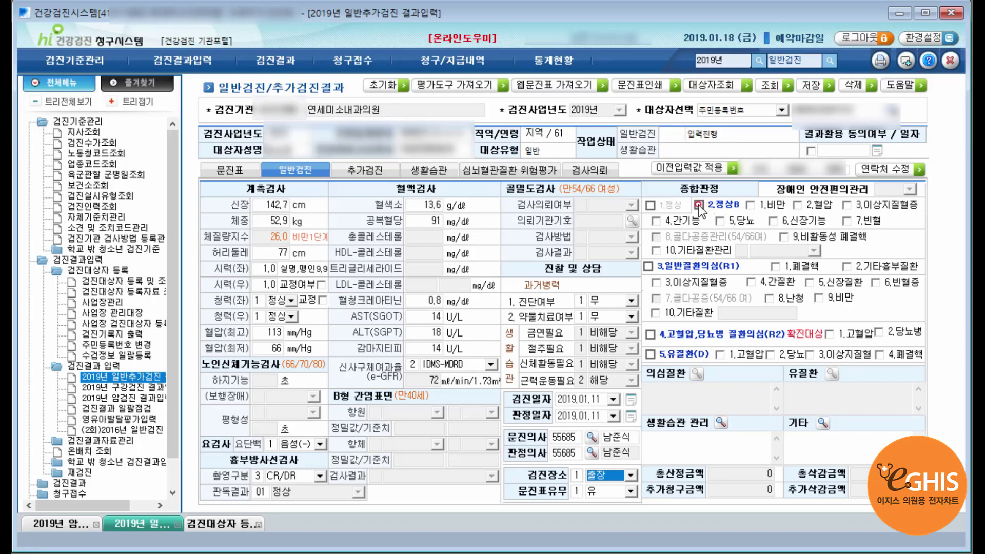
Set the overall judgment (종합판정) to 2.정상B with 1.비만 marked.
left_click(651, 206)
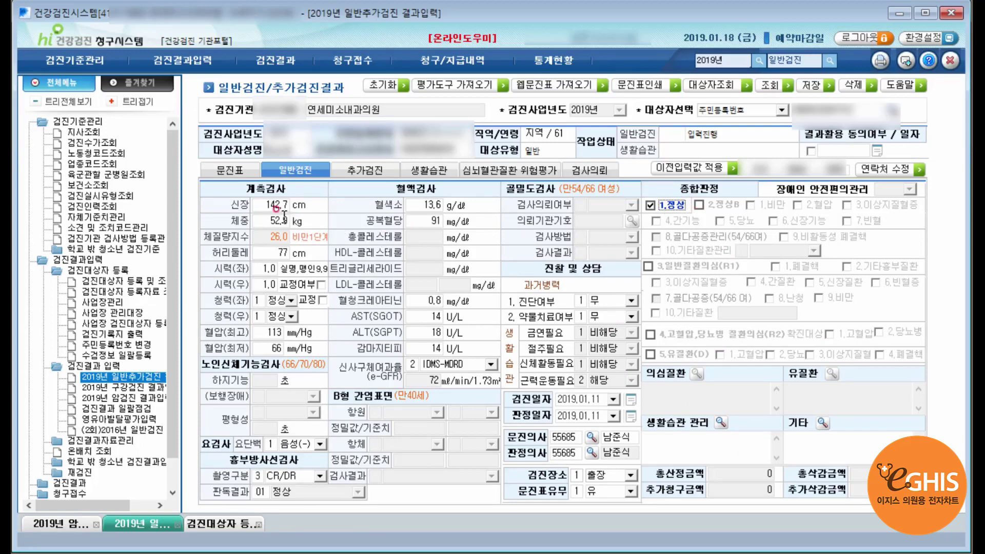
type("77")
left_click(697, 205)
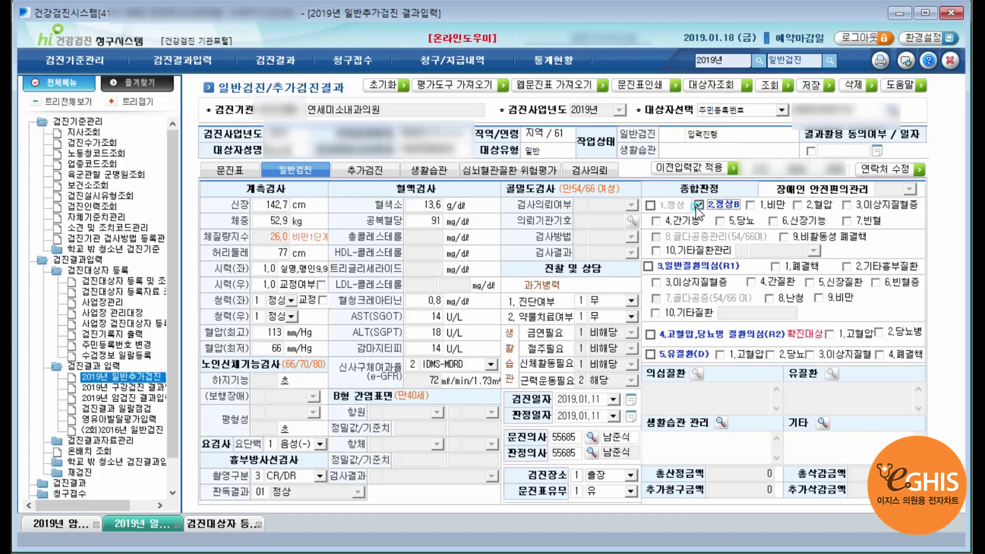
left_click(752, 205)
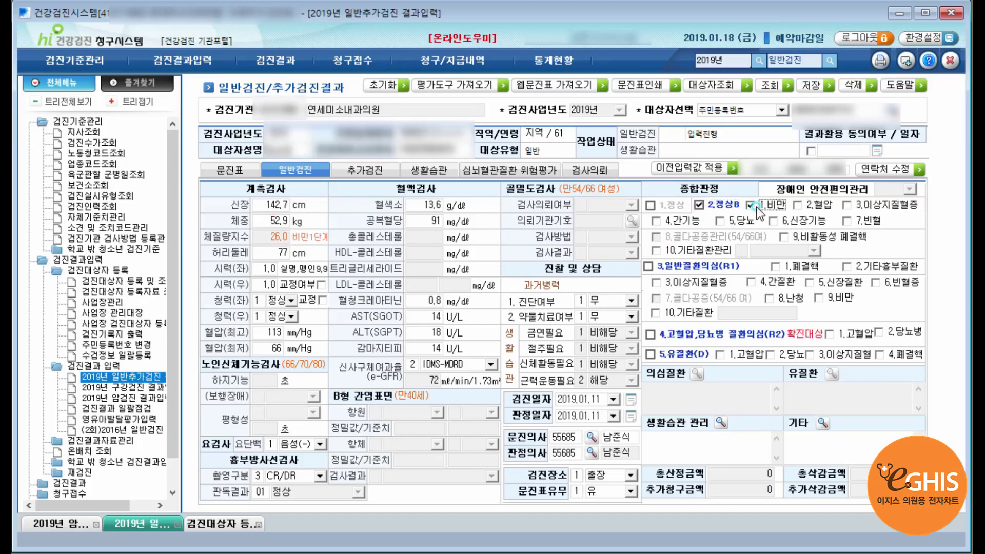
Add recommendation C301 on insufficient physical activity to the lifestyle management field (생활습관 관리), and clear that field's text.
left_click(693, 437)
left_click(721, 423)
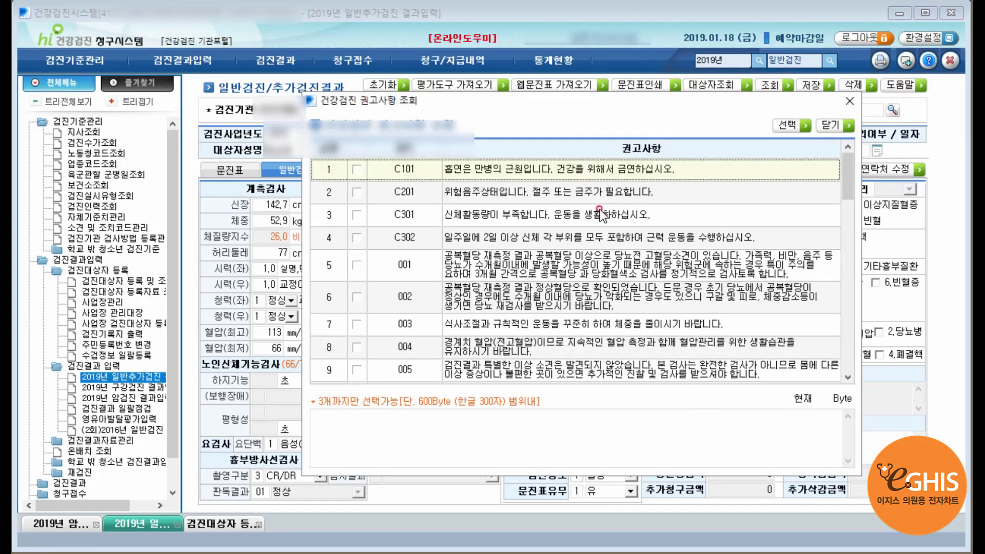
left_click(602, 221)
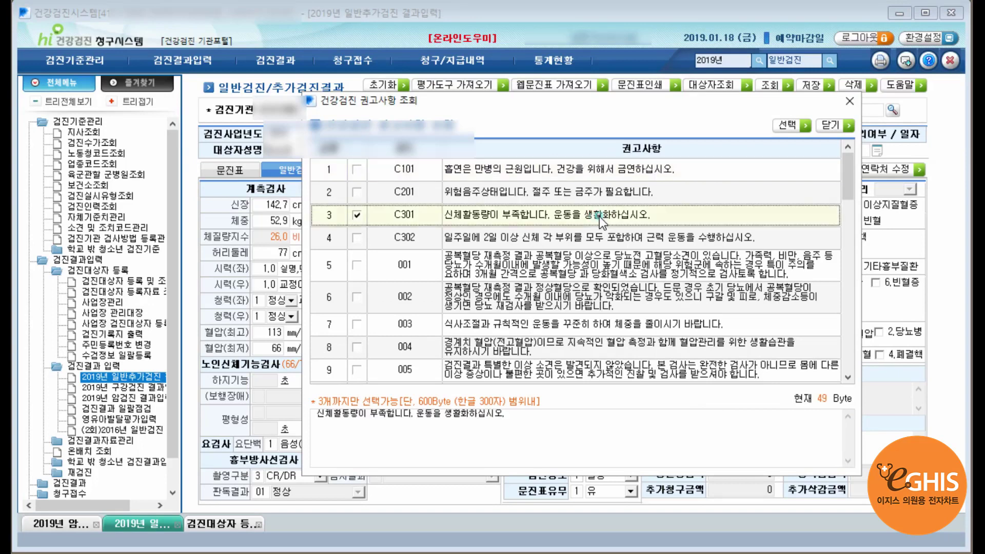
left_click(795, 129)
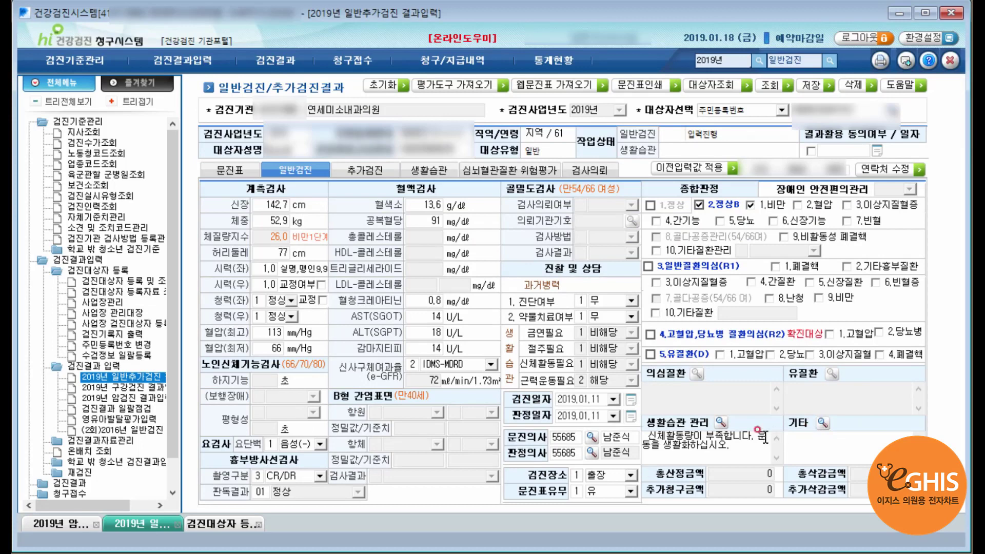
left_click_drag(733, 446, 629, 426)
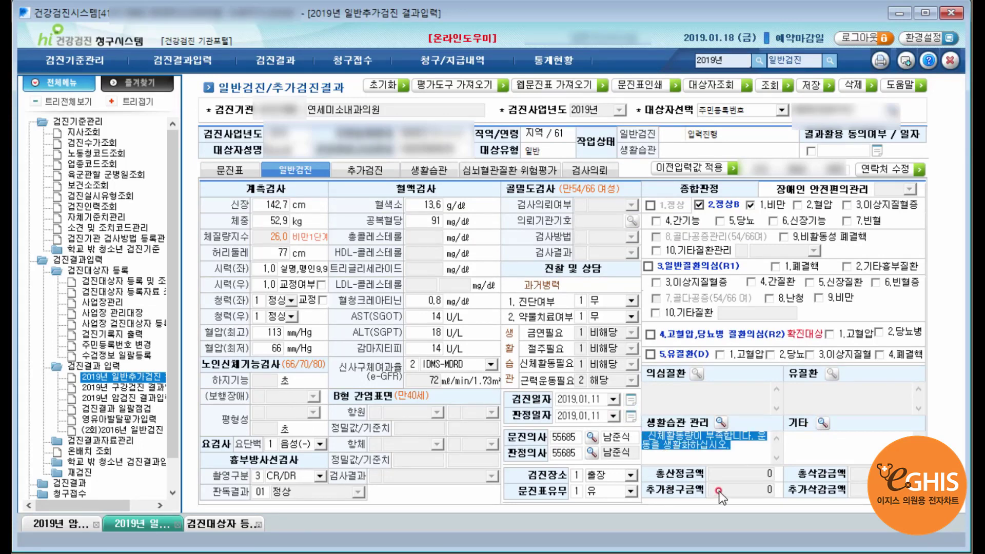
key("Delete")
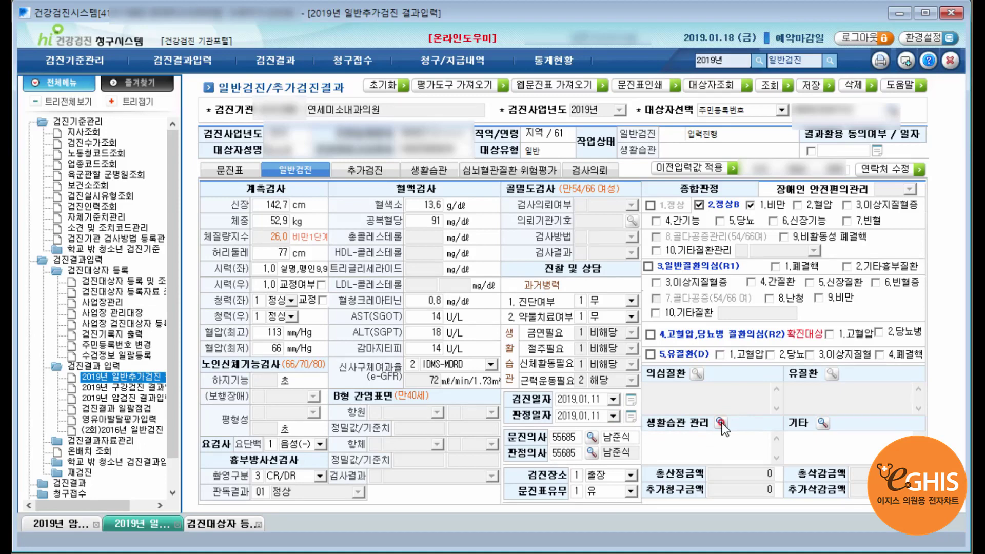
Try recommendation 003 on diet, regular exercise and weight loss for the lifestyle management field, closing the list without applying it.
left_click(722, 421)
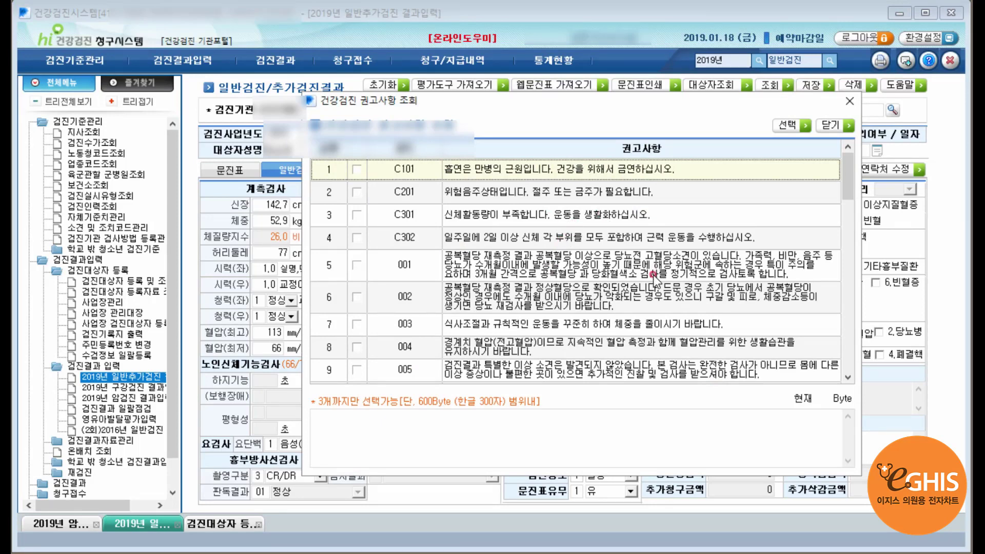
scroll(647, 280, "down", 2)
scroll(651, 321, "down", 4)
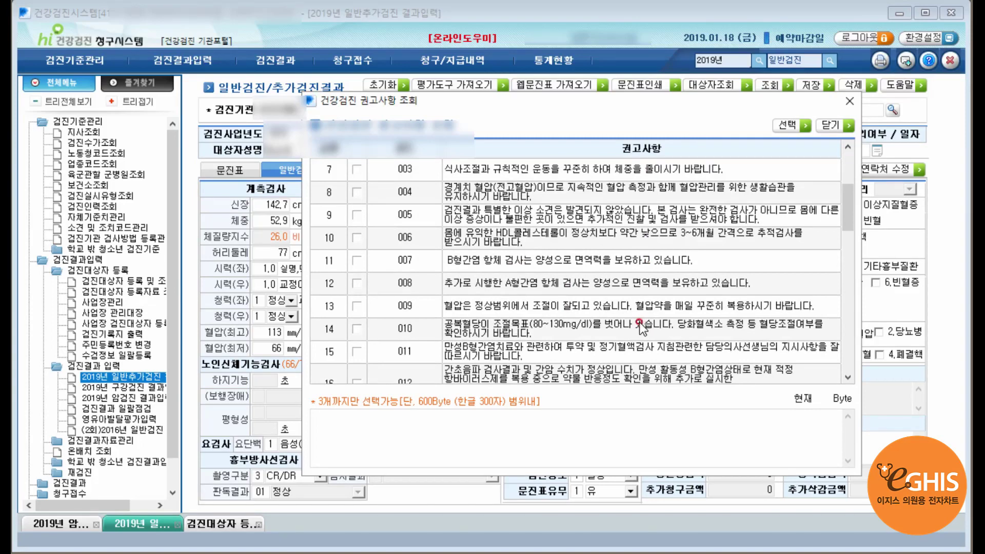
scroll(643, 326, "down", 4)
scroll(638, 318, "down", 2)
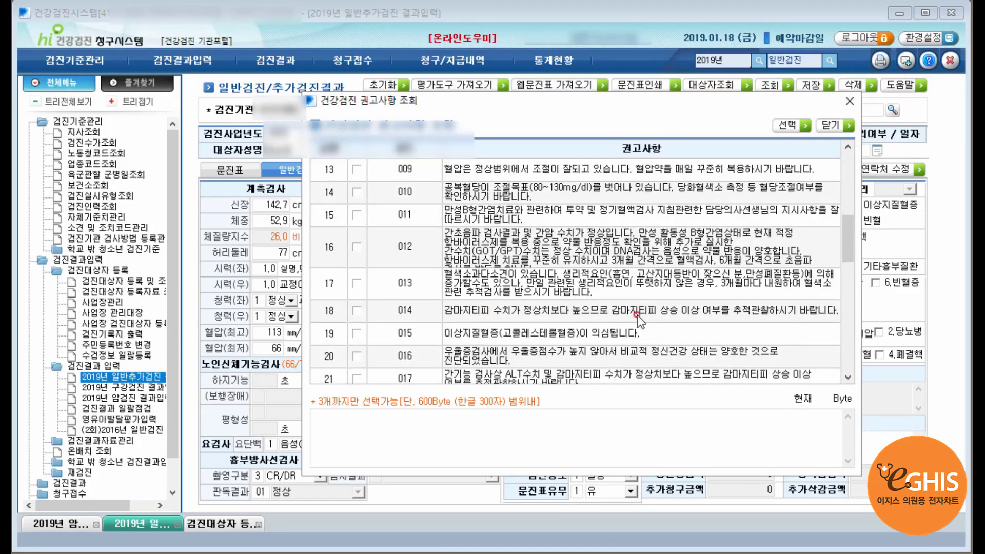
scroll(636, 280, "up", 7)
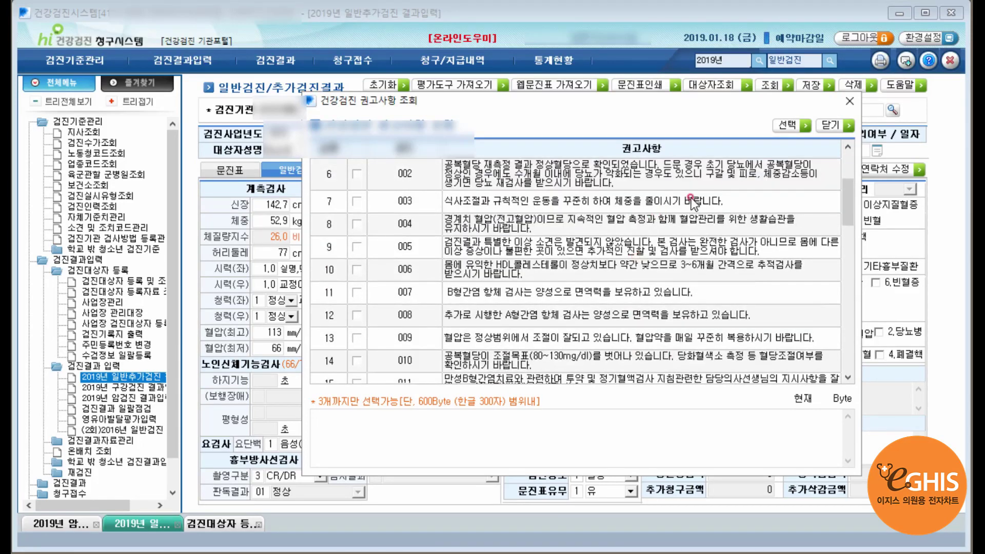
left_click(739, 199)
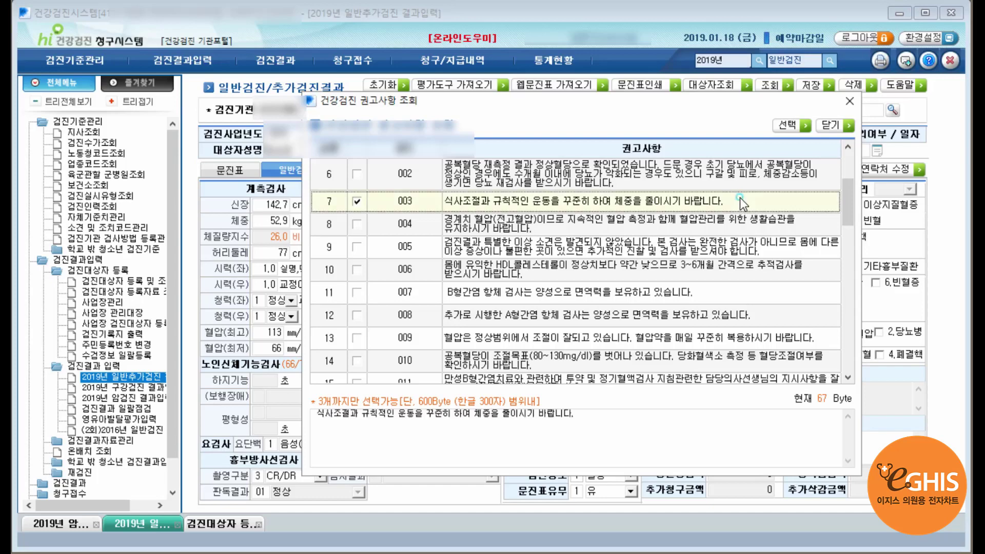
left_click(829, 130)
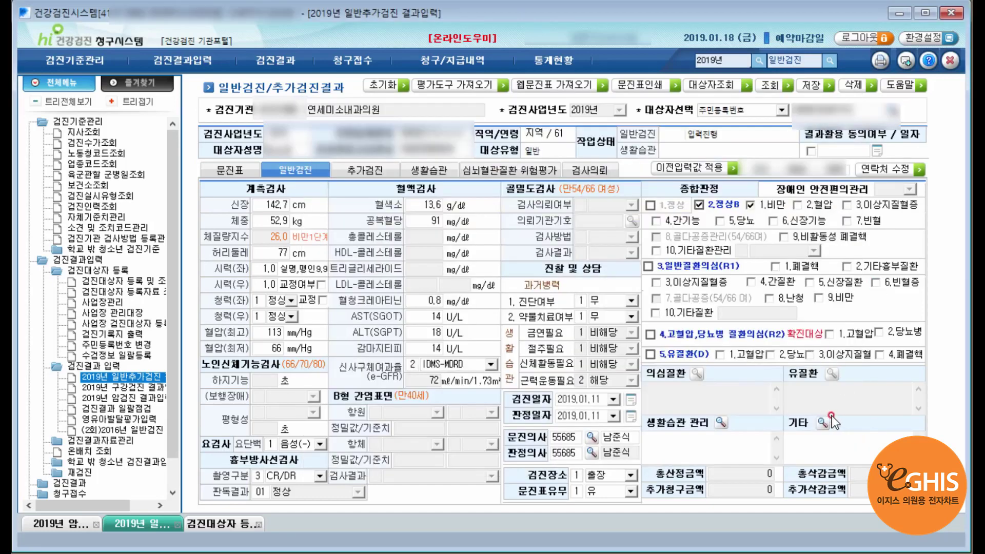
Write the custom recommendation "운동량을 늘려주세요!" for the 기타 field, copy its wording without the exclamation mark, and apply it to the form.
left_click(818, 433)
left_click(825, 422)
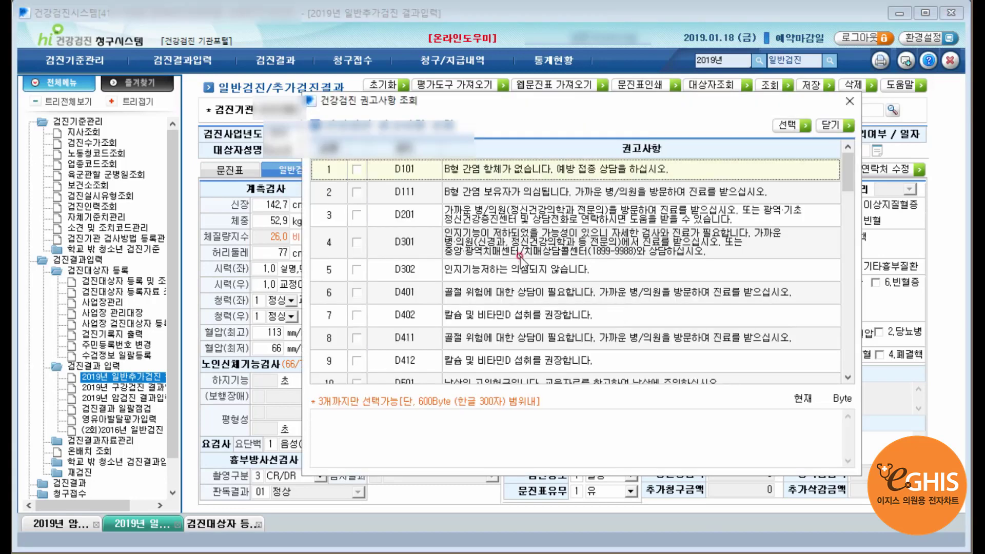
scroll(520, 256, "down", 5)
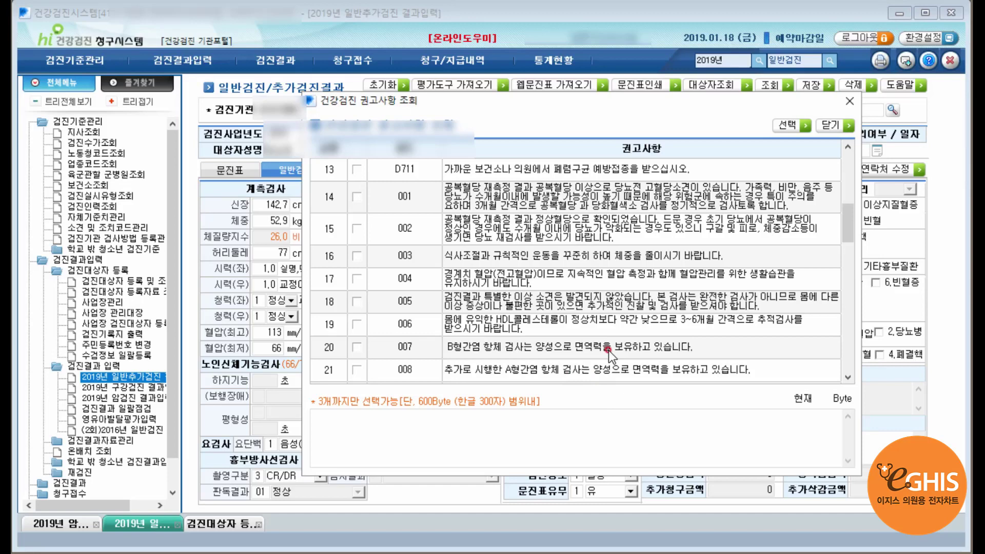
scroll(609, 350, "down", 2)
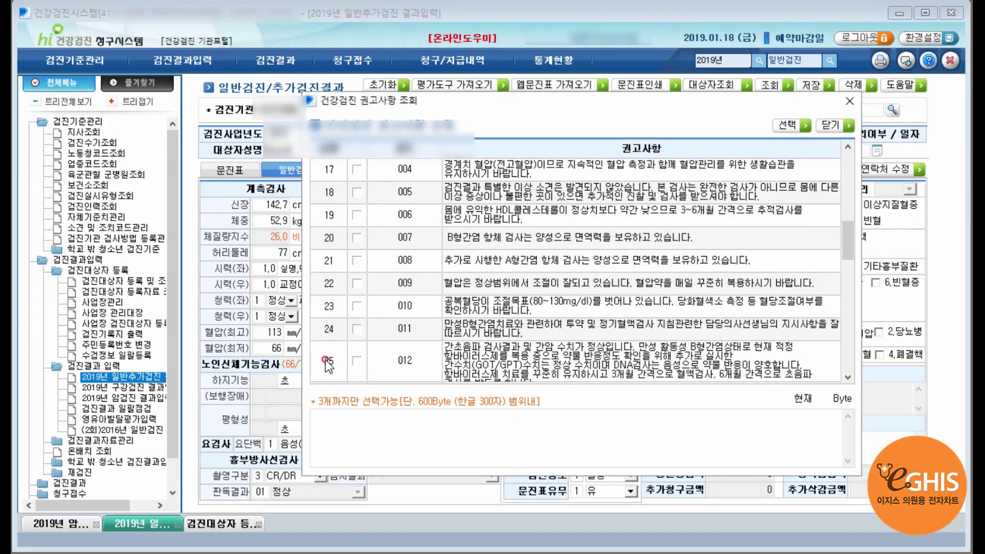
type("운동량을 늘려주세요")
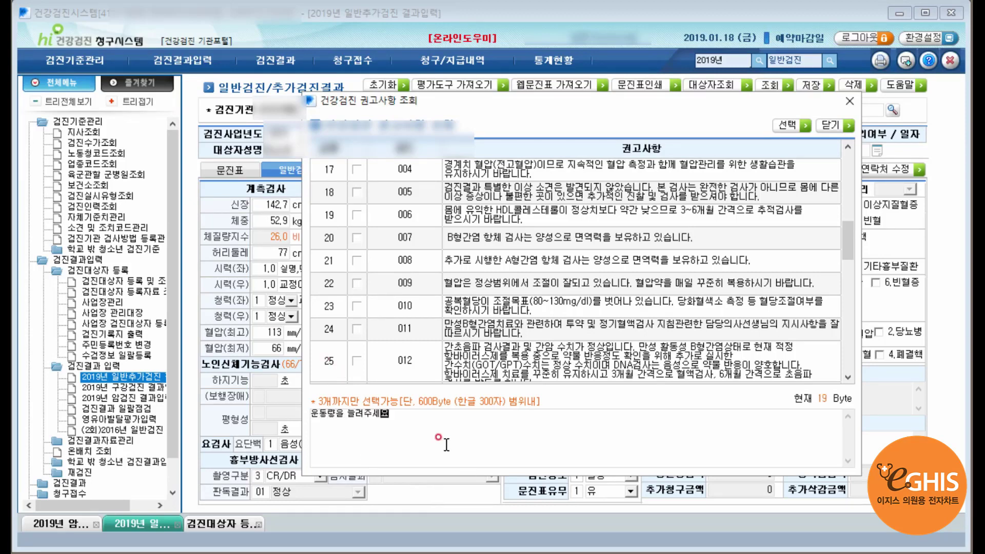
left_click_drag(390, 413, 308, 412)
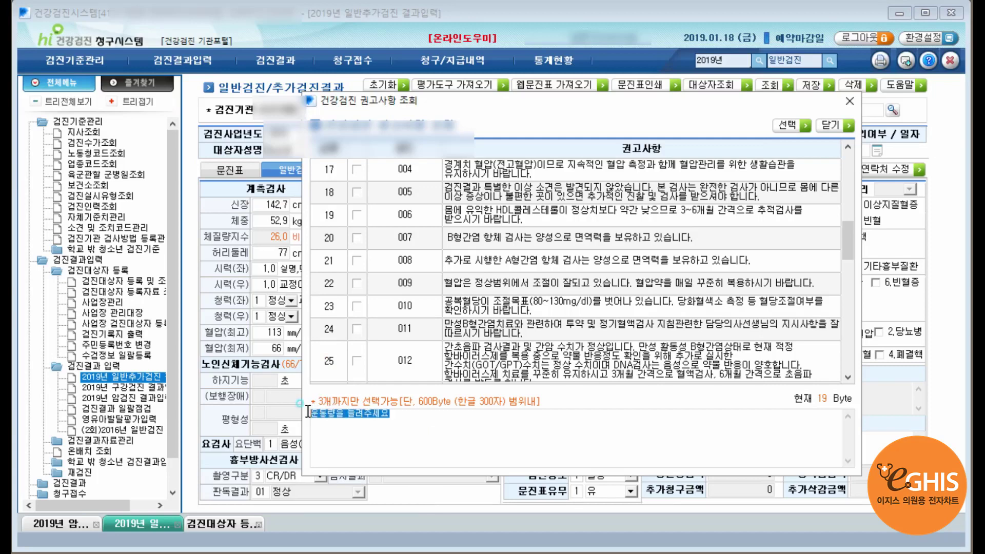
left_click(442, 413)
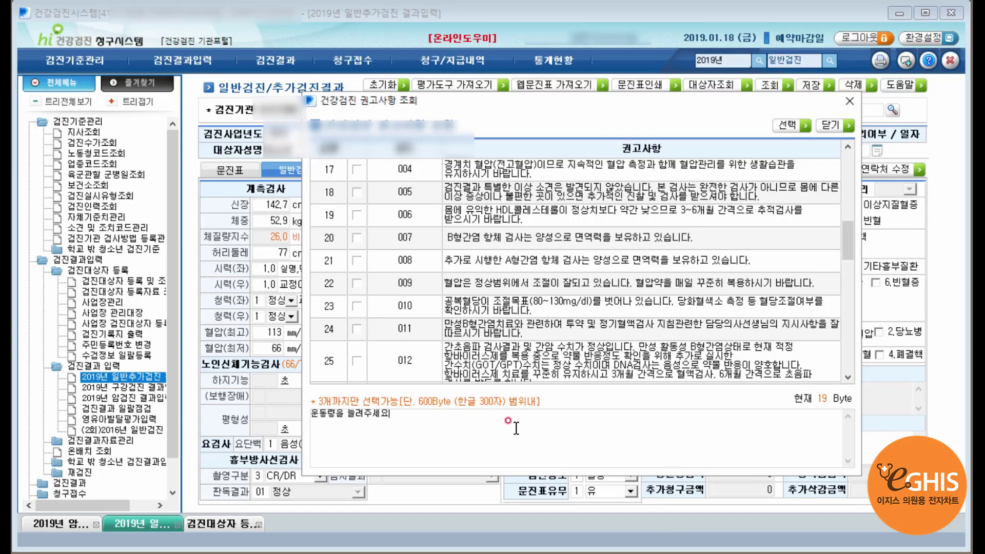
type("!")
left_click(794, 135)
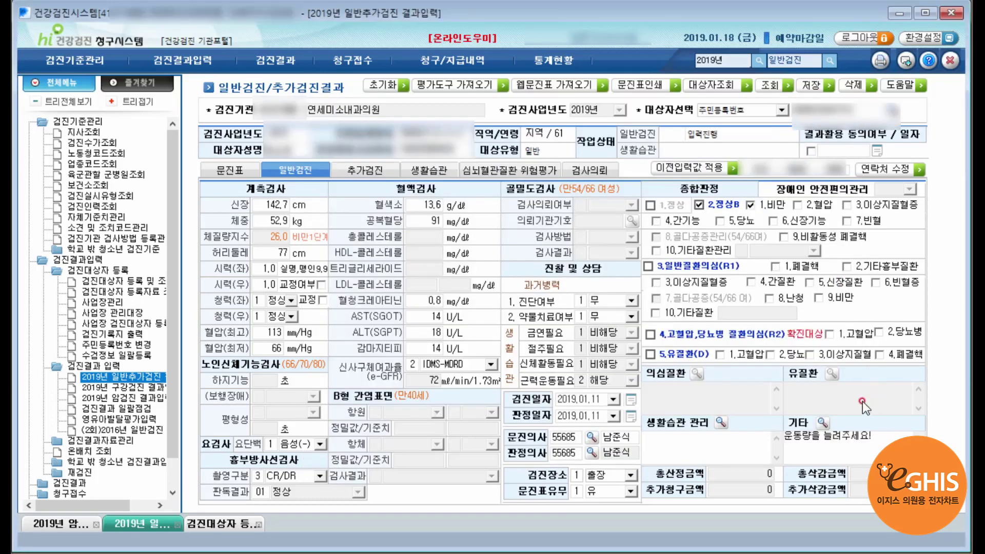
left_click_drag(874, 437, 795, 447)
left_click(820, 444)
key("BackSpace")
type("ㅇㅡ")
left_click(841, 421)
Open the findings and action code management page (소견 및 조치코드관리) and review the codes for 일반생애1차.
left_click(79, 69)
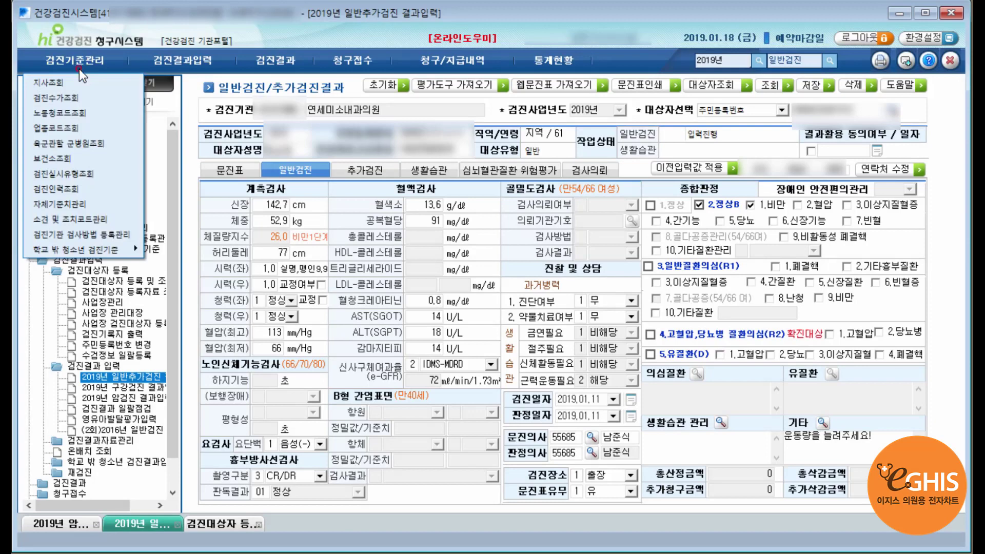
left_click(84, 223)
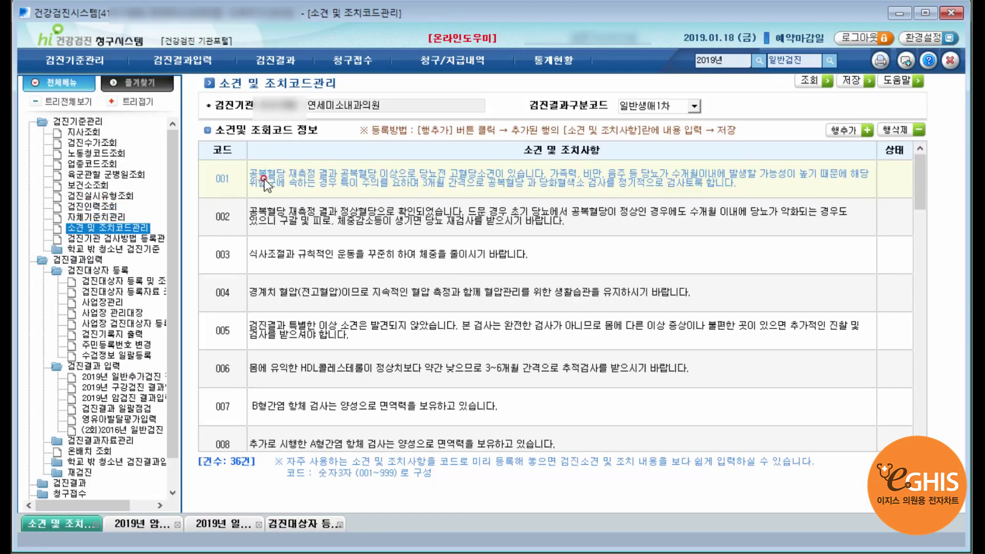
scroll(597, 290, "down", 5)
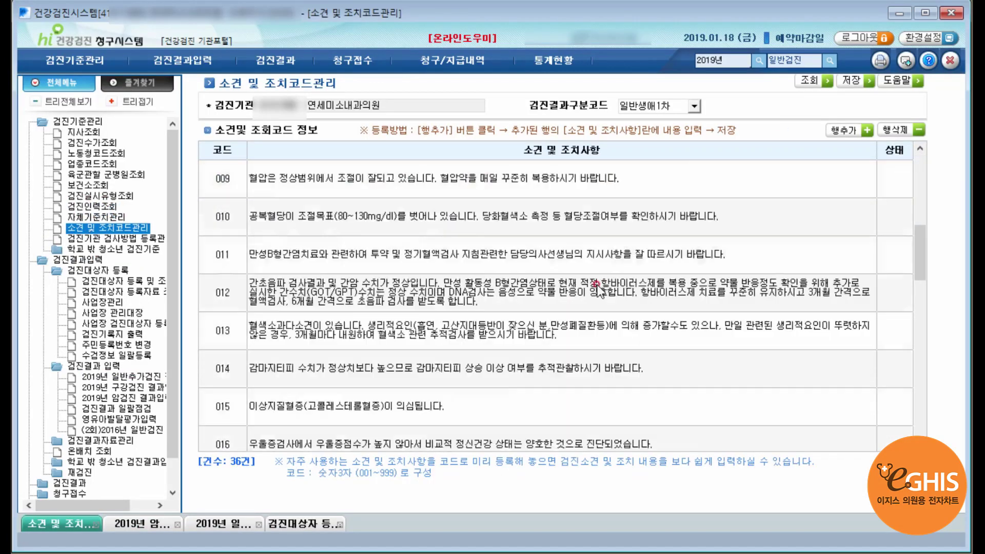
scroll(597, 290, "down", 1)
View the findings codes for 일반생애2차, and return the result category (검진결과구분코드) to 일반생애1차.
left_click(658, 108)
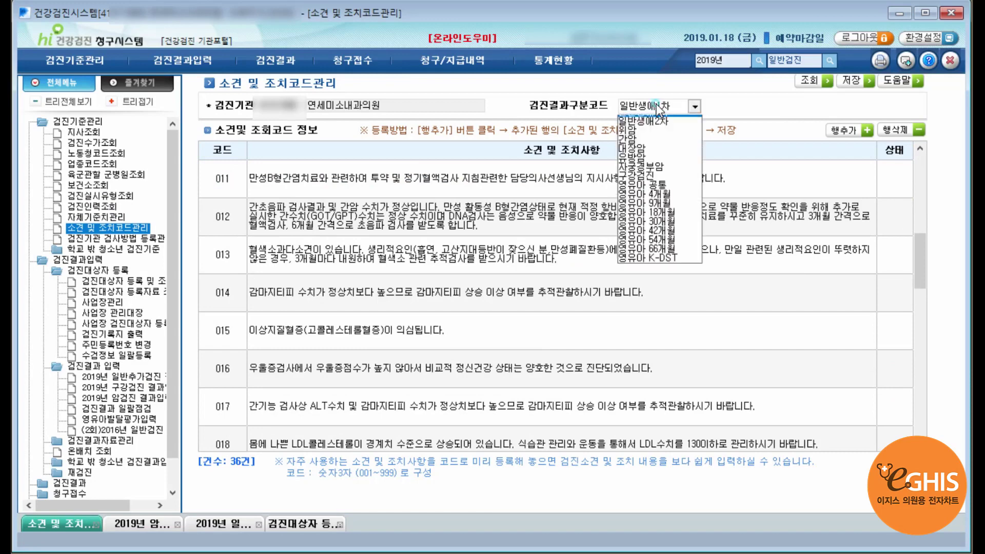
left_click(646, 121)
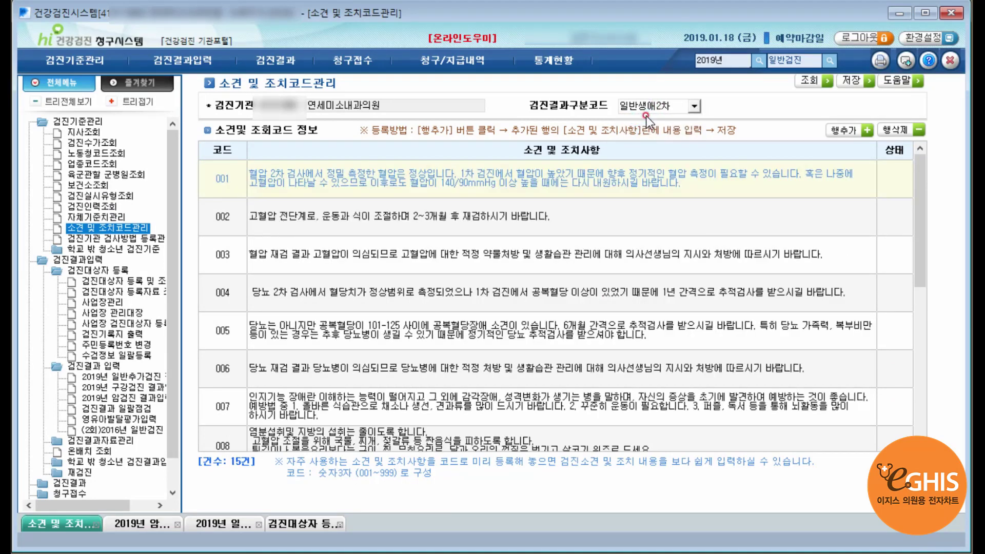
left_click(658, 105)
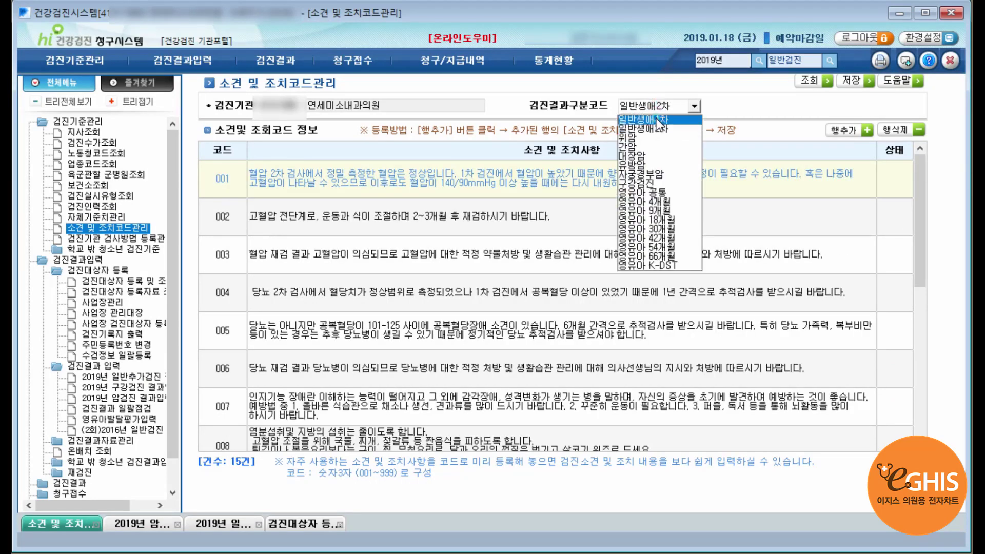
left_click(656, 118)
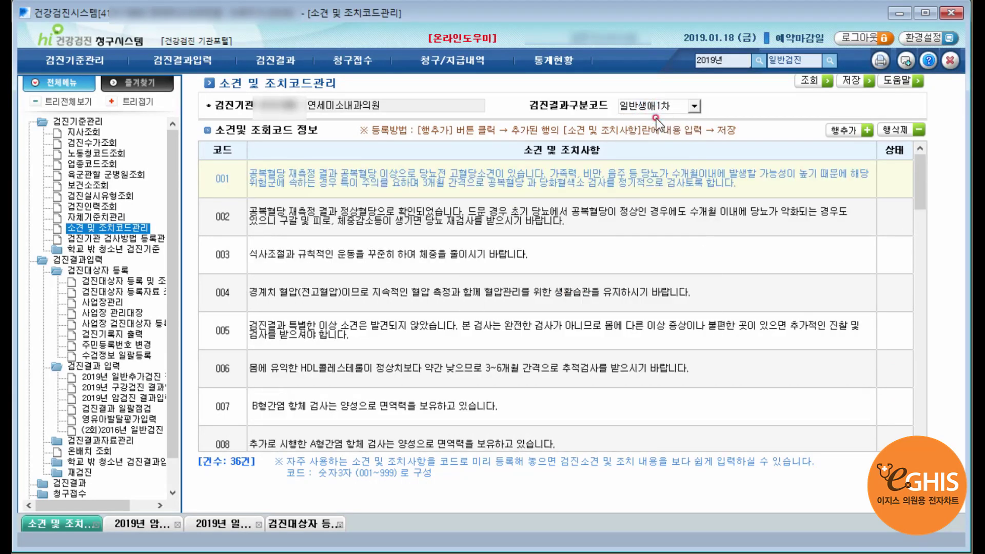
Open the text of code 003 for editing and leave its cell.
left_click(508, 254)
left_click(508, 253)
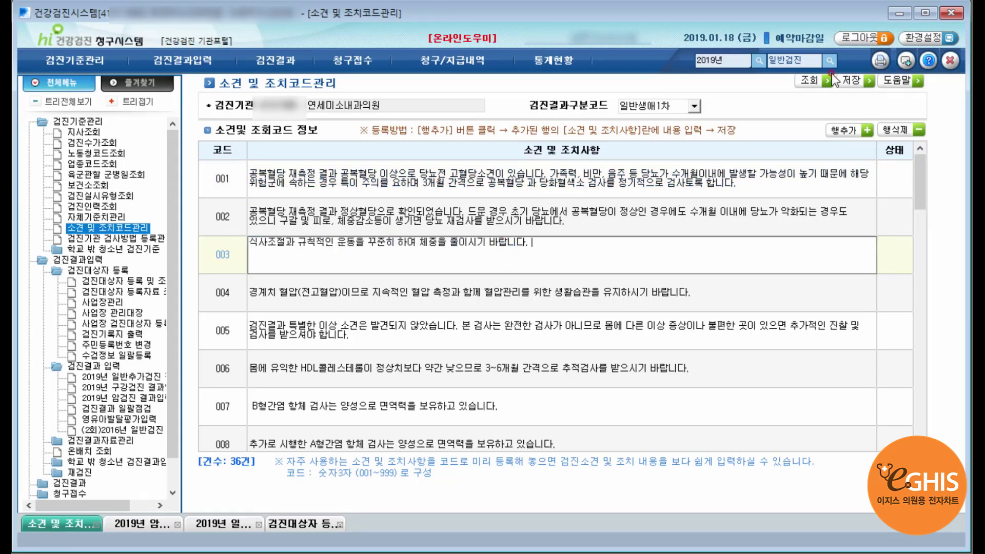
left_click(688, 288)
Add a row to the 일반생애1차 codes with the text "운동량을 늘려주세요", save it, and check the end of the list.
scroll(688, 292, "down", 4)
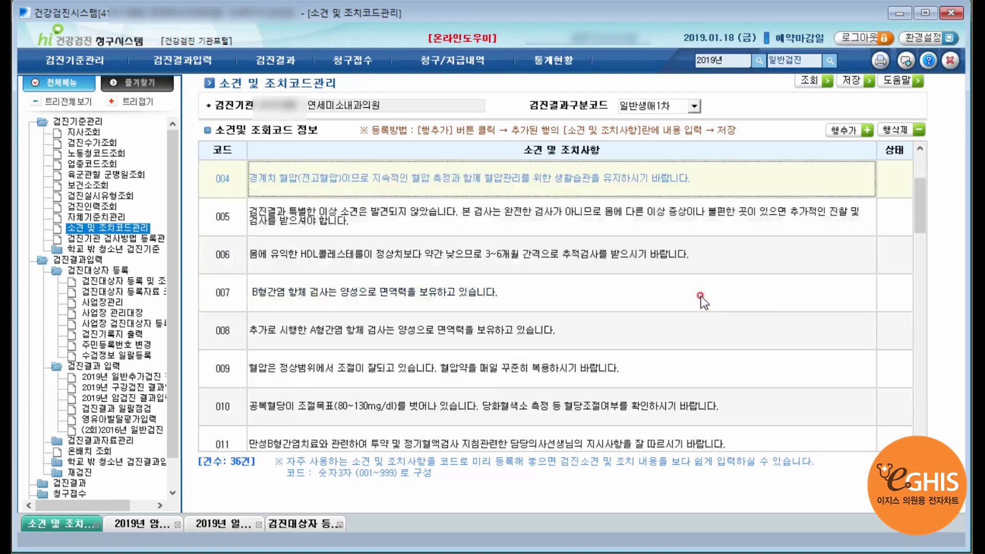
scroll(646, 308, "down", 6)
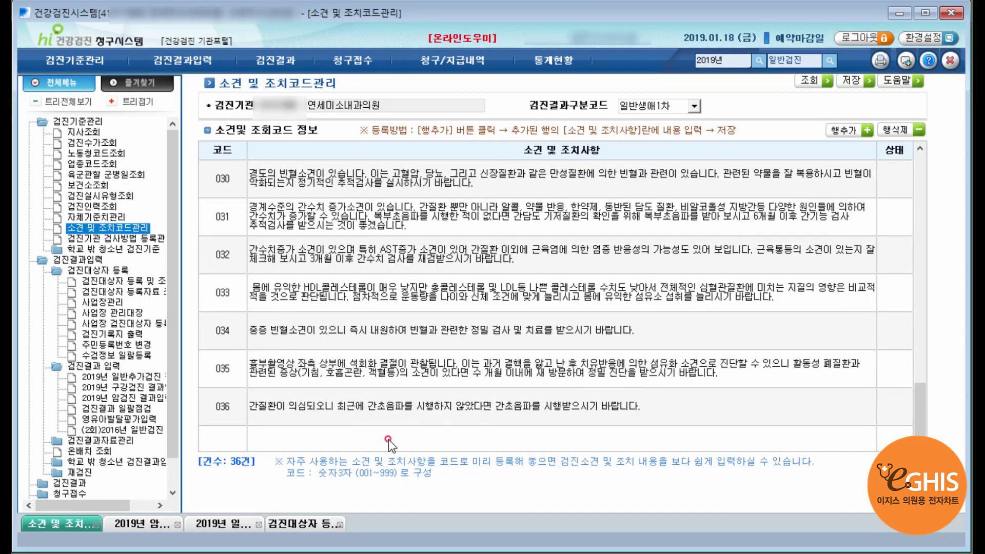
left_click(839, 137)
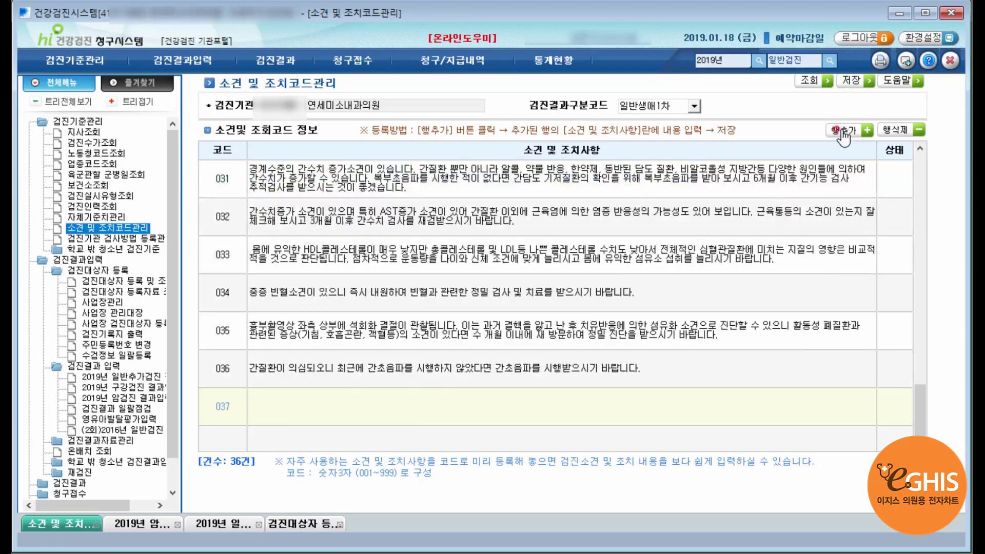
left_click(414, 409)
left_click(342, 408)
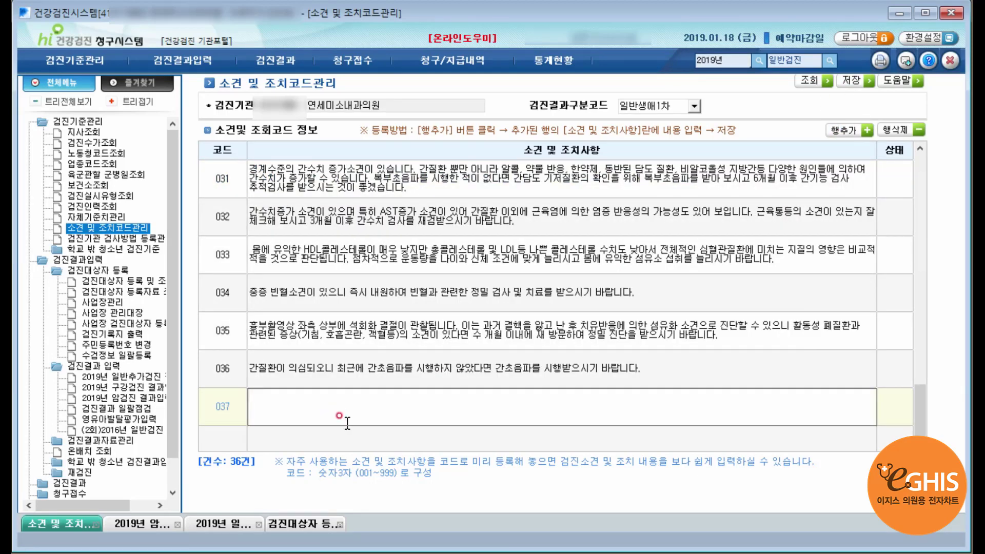
type("운동량을 늘려주세요")
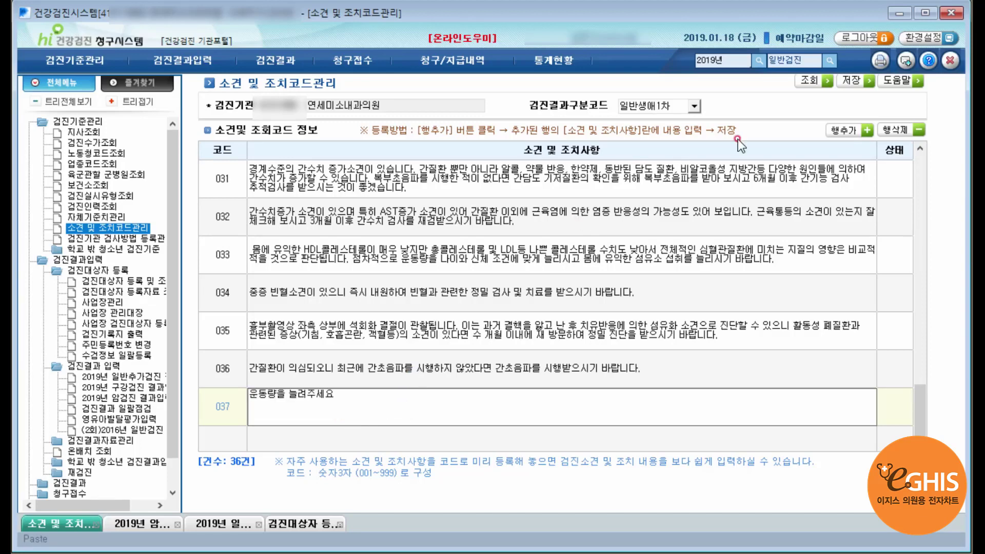
left_click(854, 82)
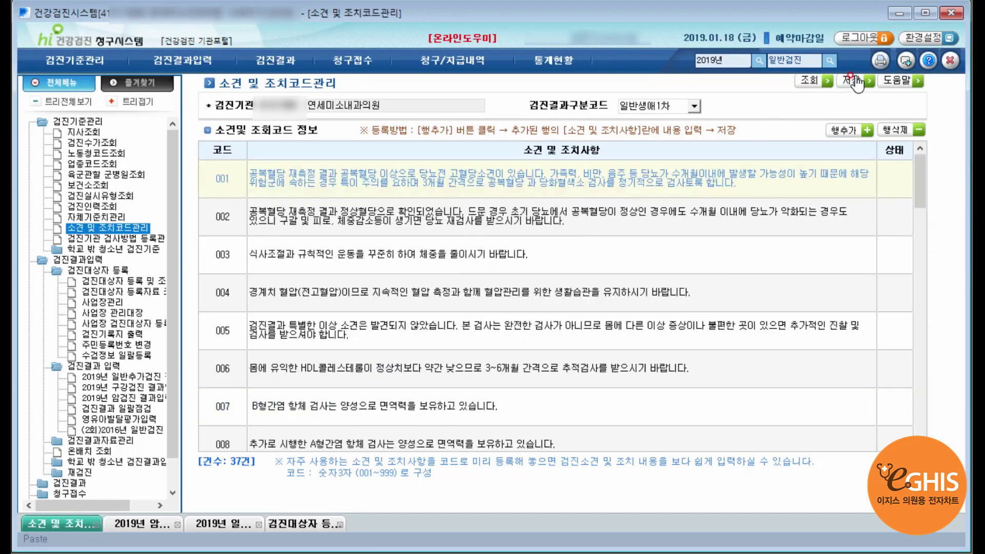
scroll(590, 329, "down", 3)
scroll(619, 332, "down", 5)
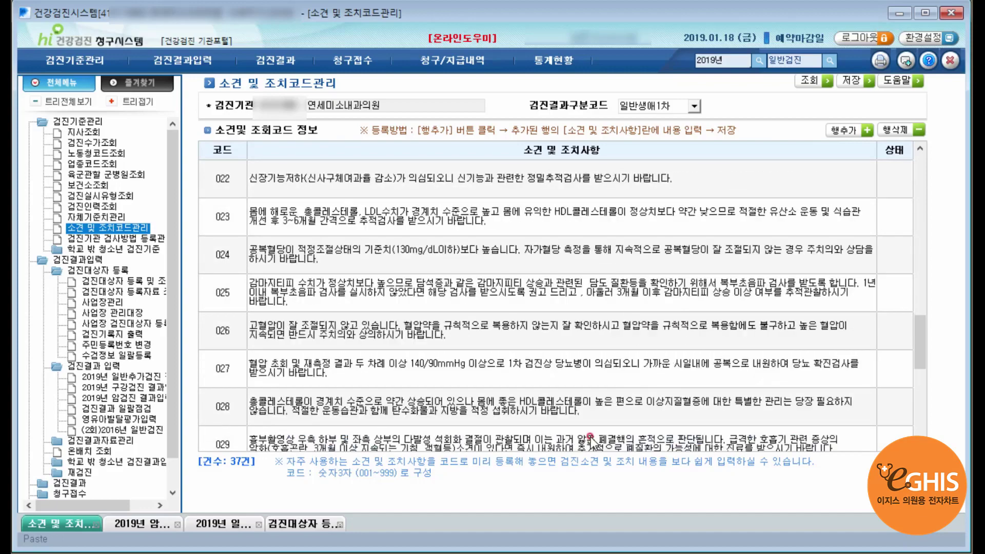
scroll(575, 356, "down", 2)
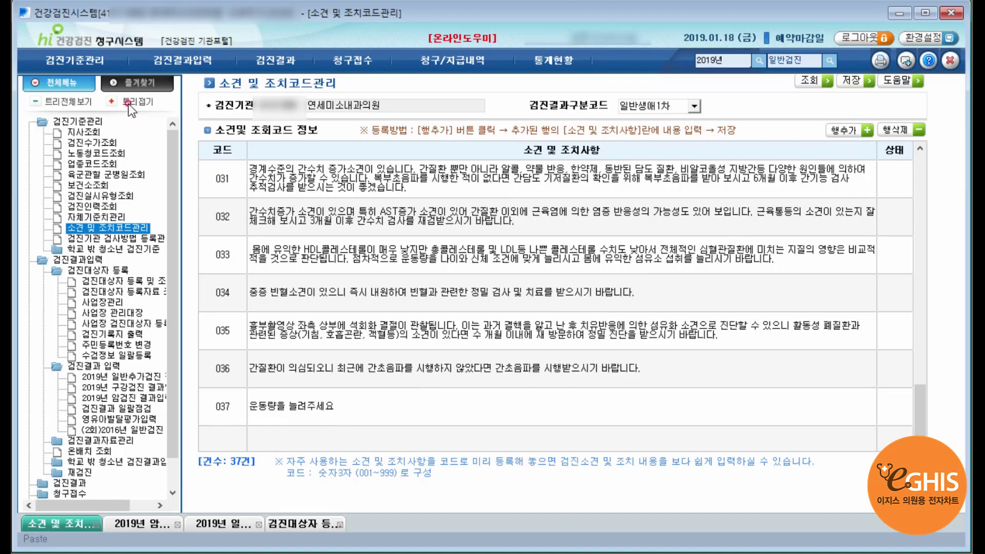
Return to the 2019 general exam results and check the end of the 기타 recommendation list for the new code, then close the list.
left_click(168, 54)
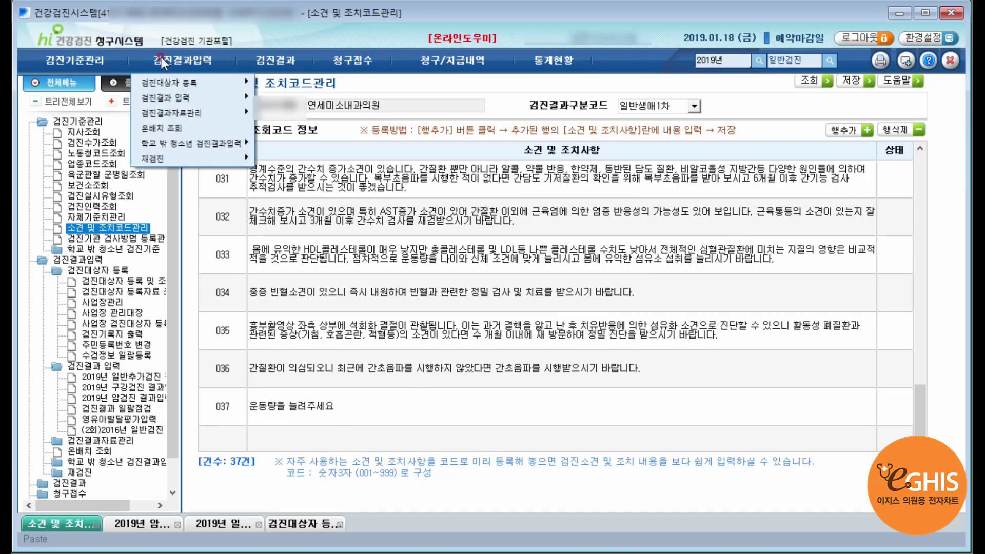
left_click(227, 522)
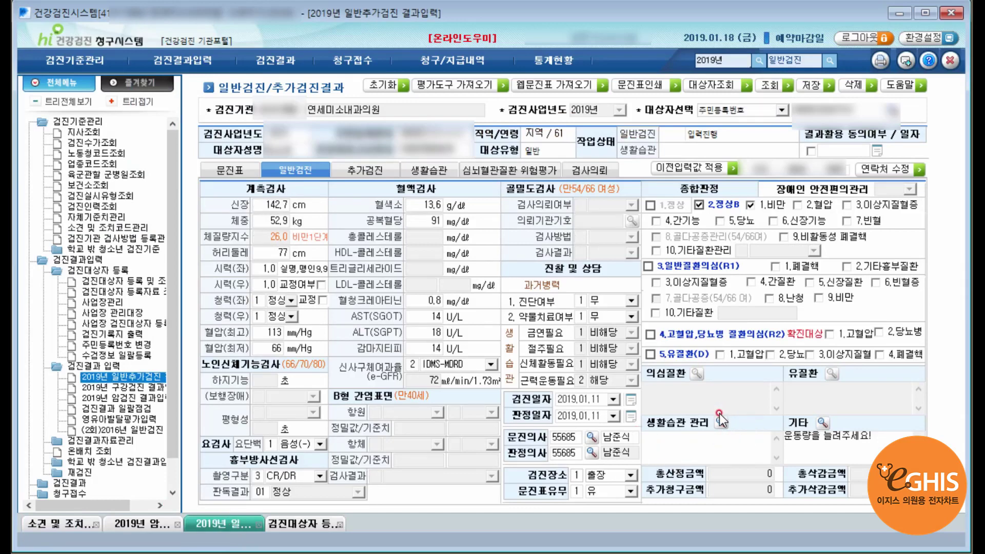
left_click(823, 425)
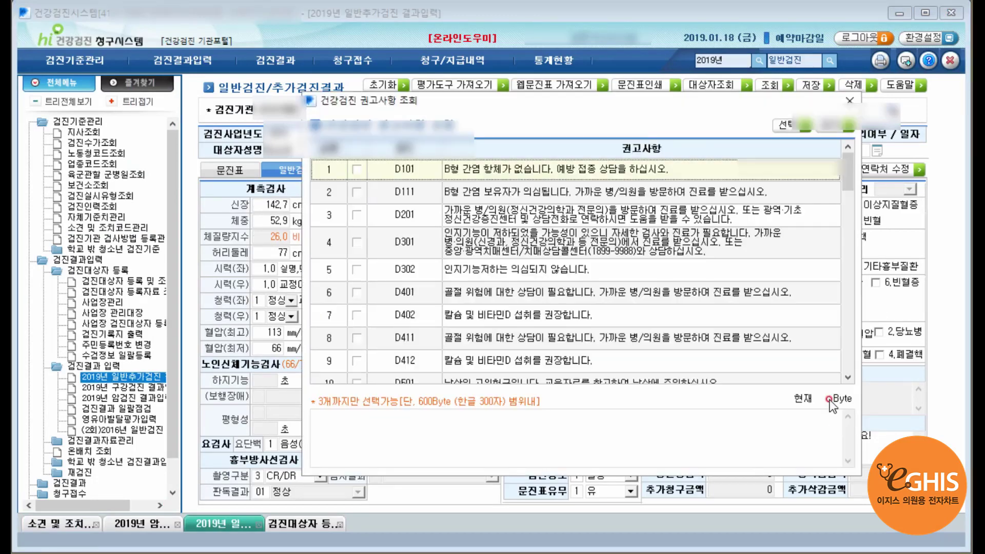
scroll(849, 308, "down", 9)
scroll(855, 338, "down", 5)
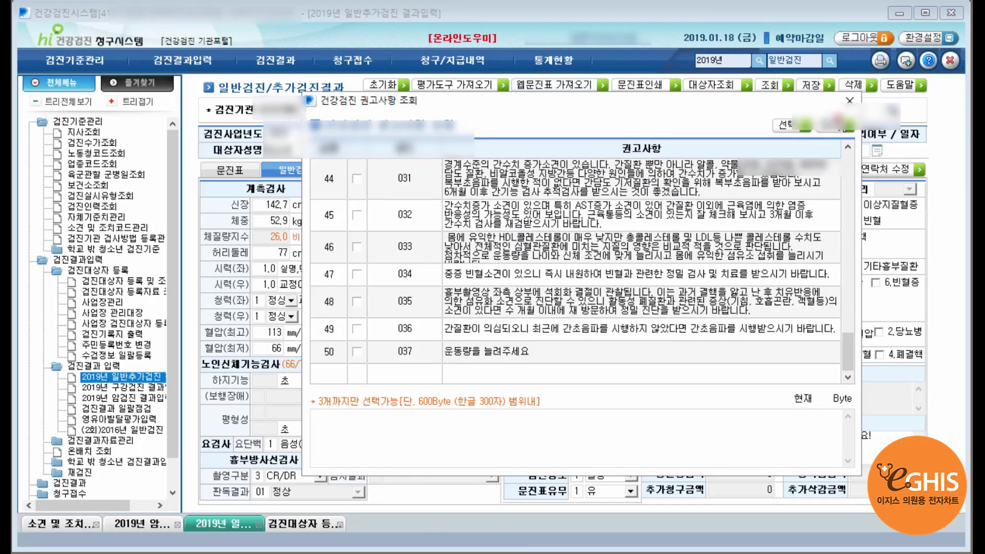
left_click(837, 125)
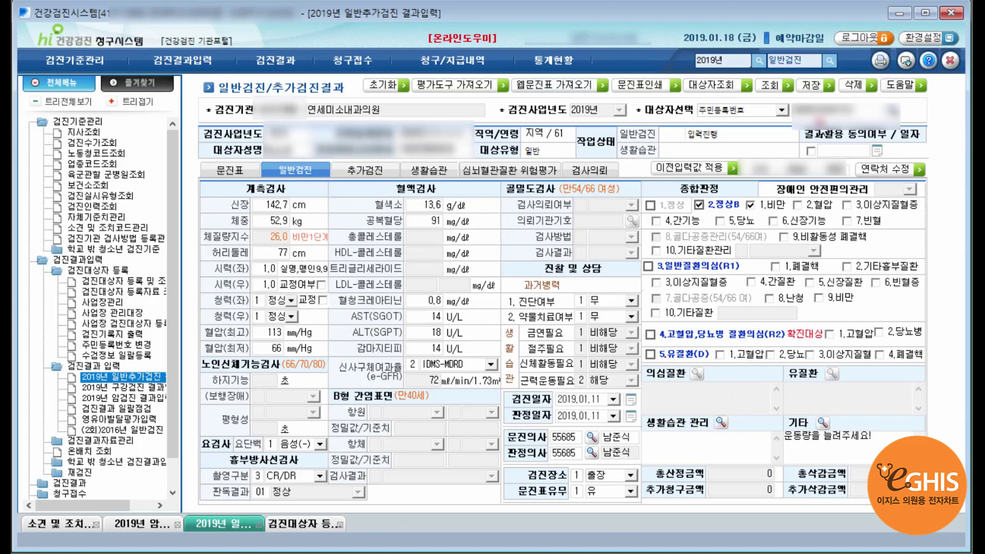
Save the subject's 일반검진 results and confirm the save.
left_click(812, 87)
left_click(598, 341)
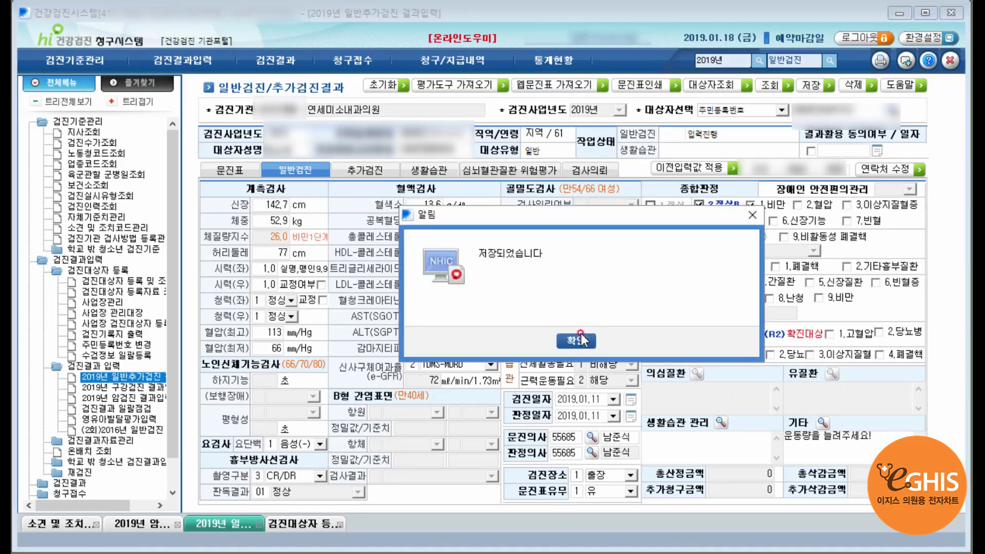
left_click(576, 340)
left_click(676, 176)
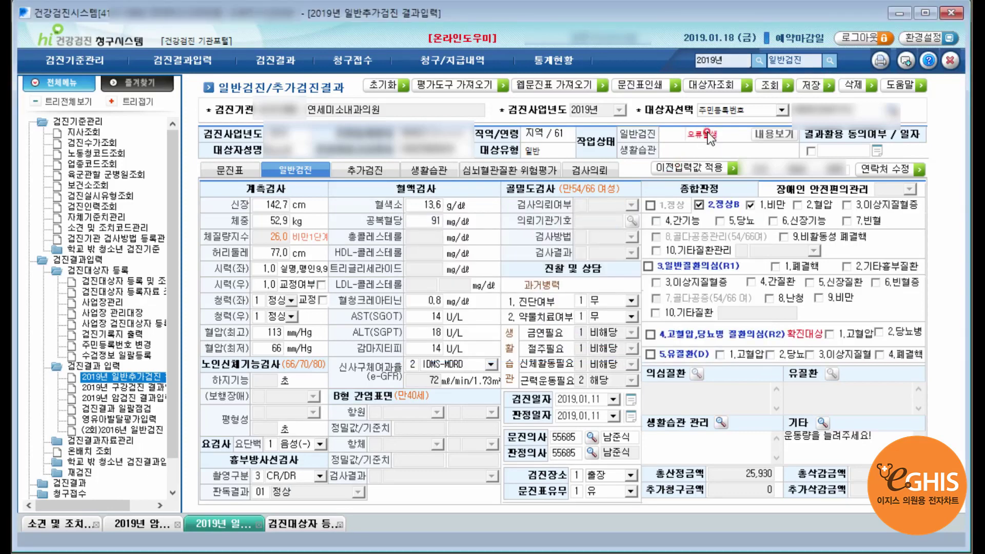
Review the 일반검진 check error details (점검발생내역) in the work status area and close them.
left_click(741, 143)
left_click(724, 137)
left_click(695, 136)
left_click(767, 135)
left_click(740, 138)
left_click(771, 134)
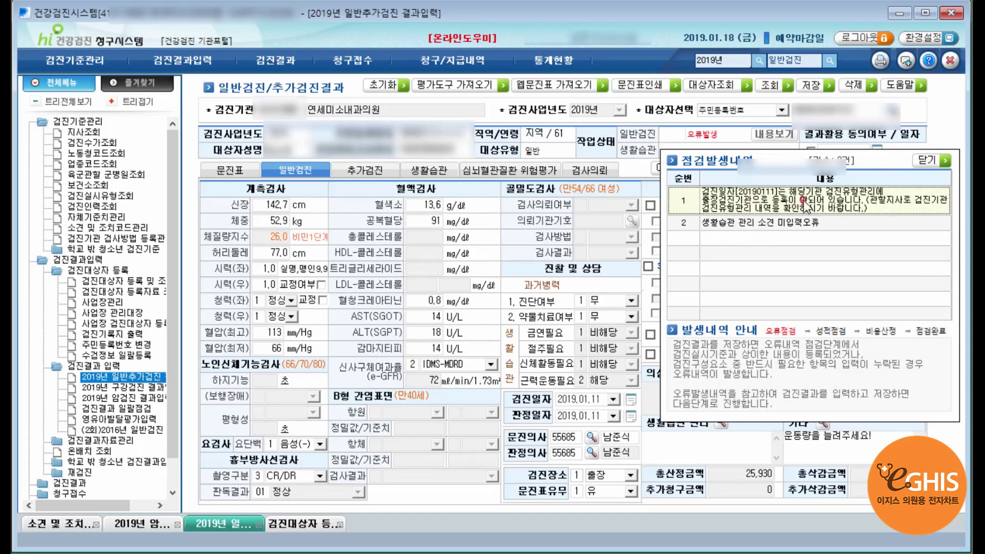
left_click(928, 160)
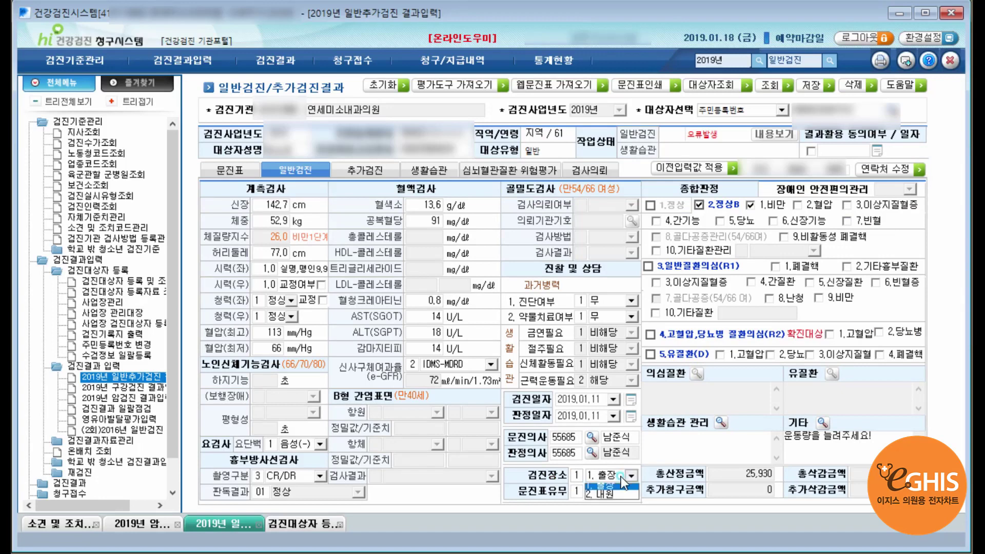
Set the exam place (검진장소) to 2 내원, save the results, and review the 일반검진 check errors again.
left_click(614, 497)
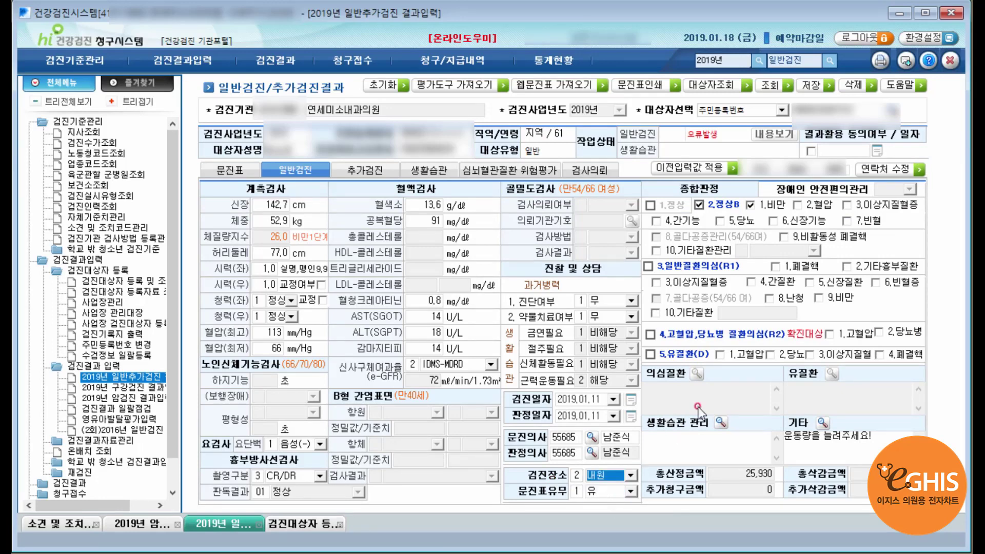
left_click(813, 89)
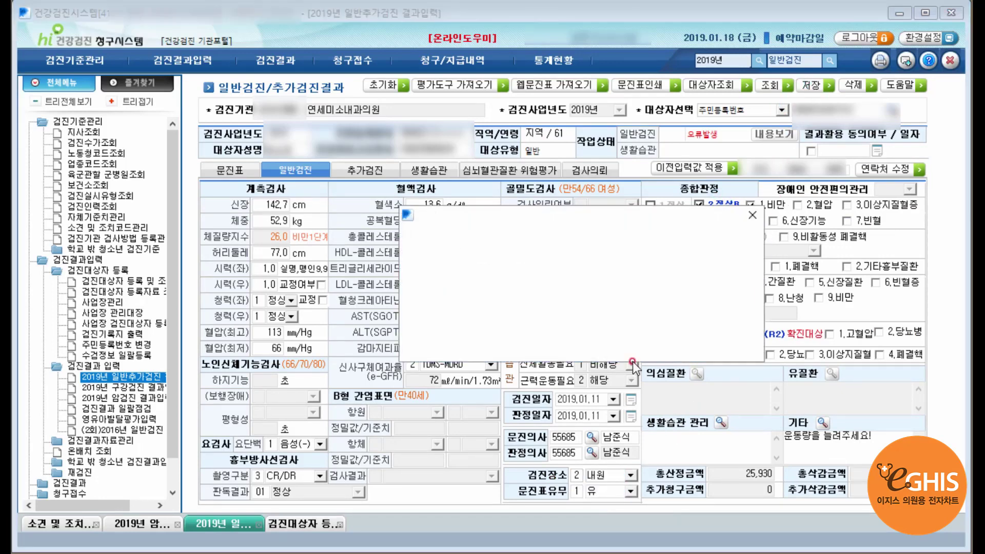
left_click(577, 339)
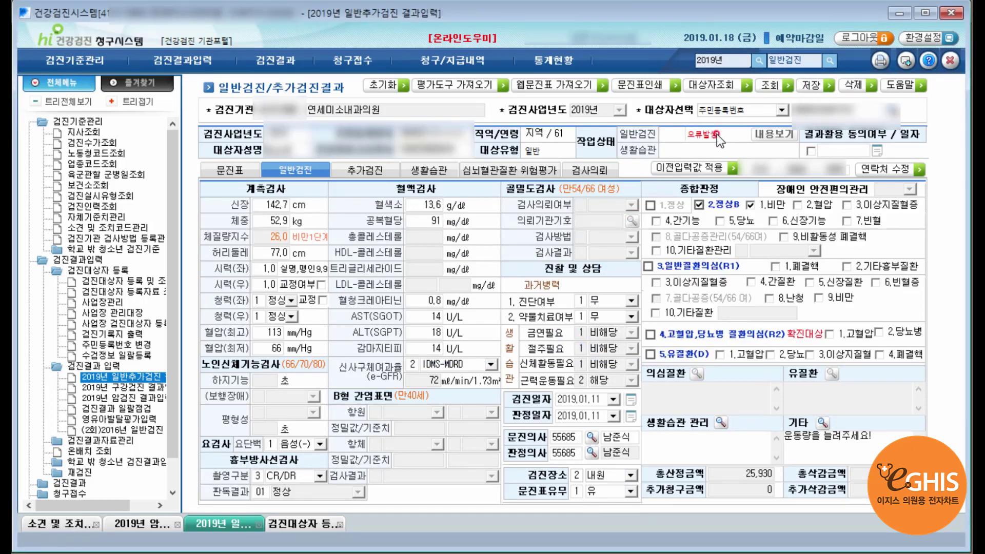
left_click(767, 136)
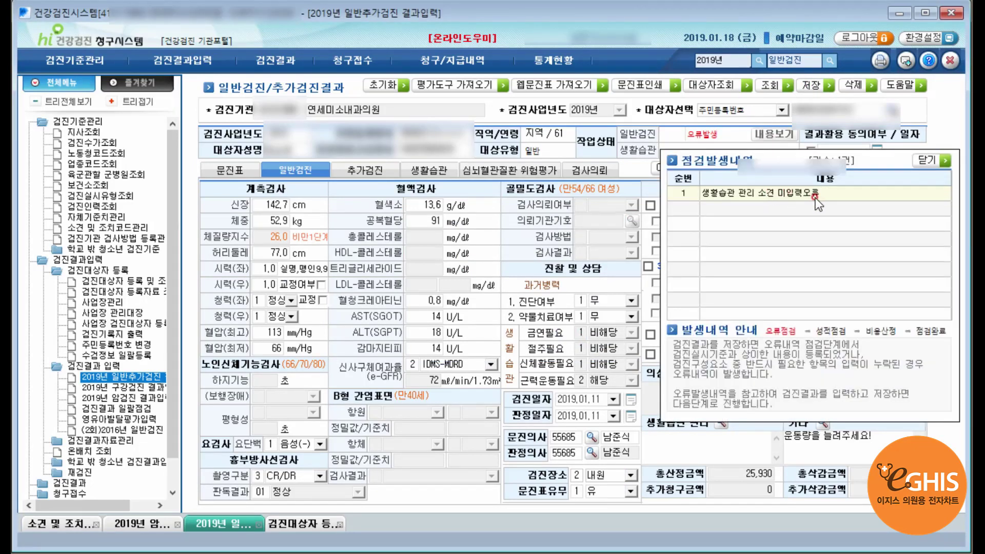
left_click(928, 161)
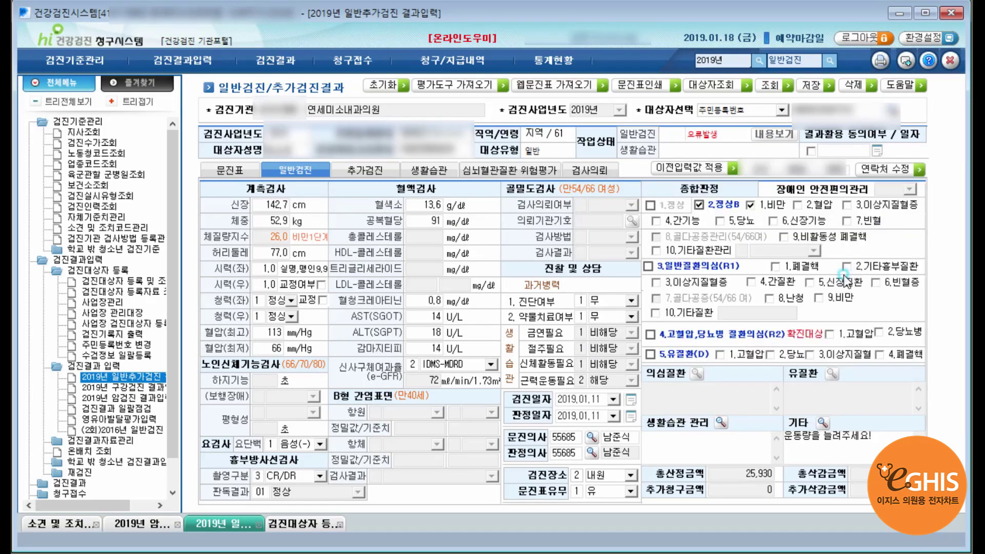
Fill the lifestyle management field (생활습관 관리) with recommendation code 003 and save the results.
left_click(729, 448)
left_click(722, 422)
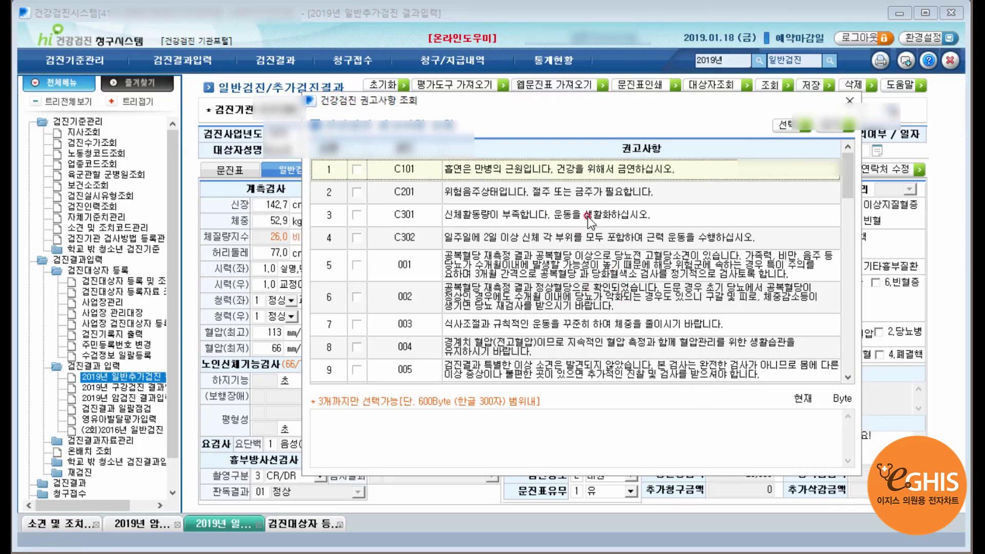
double_click(624, 324)
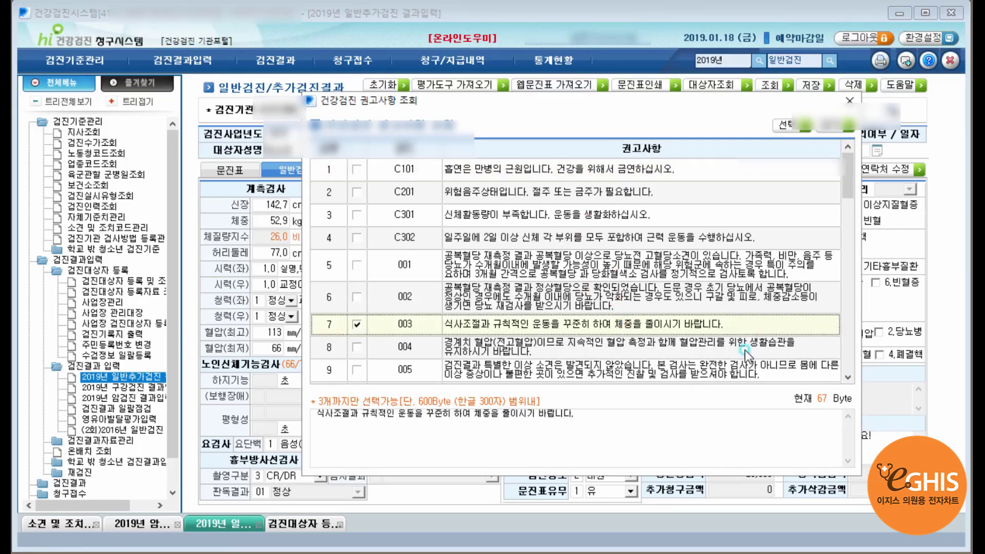
left_click(786, 127)
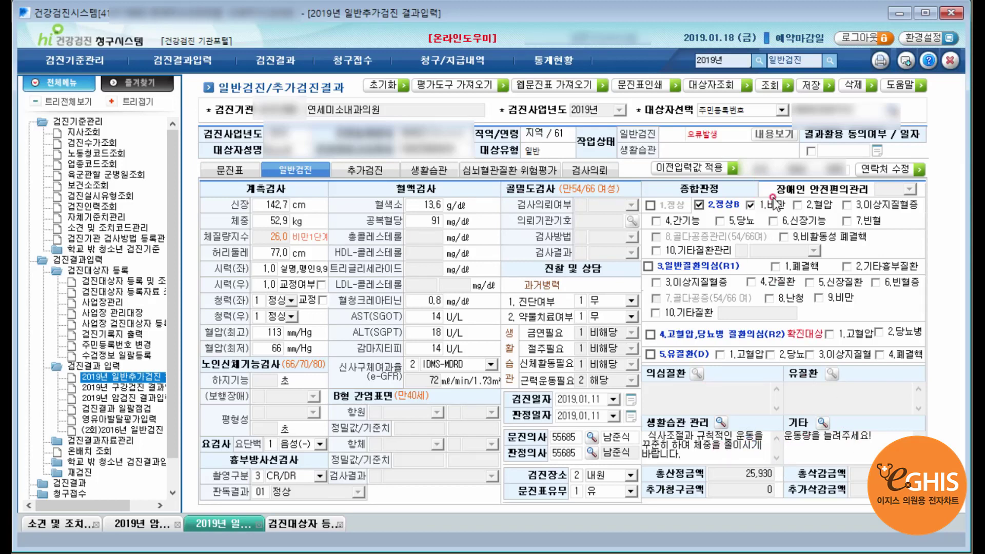
left_click(810, 92)
left_click(577, 340)
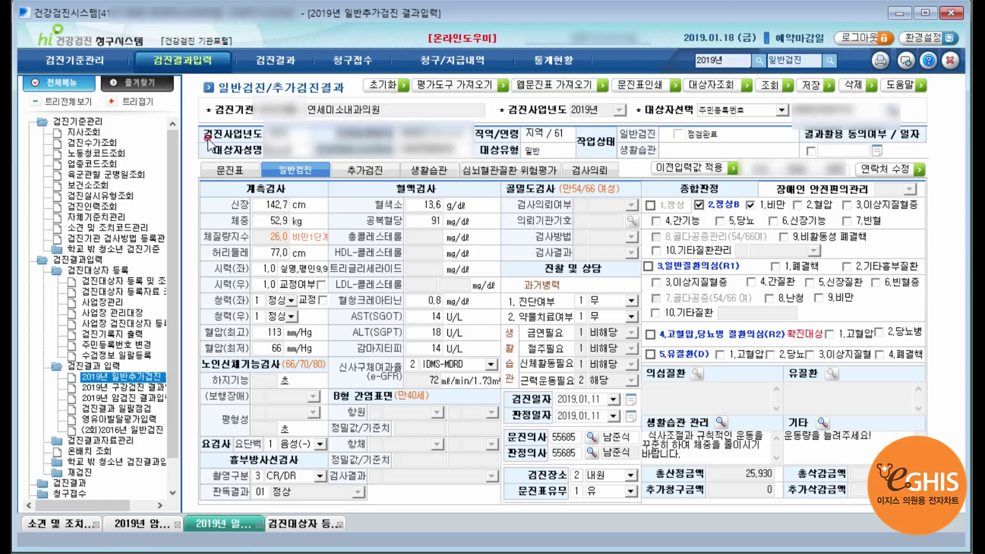
Reopen the row 45 subject's 건강검진 record from 검진대상자 등록자료 조회 and save its 일반검진 results.
left_click(203, 57)
mouse_move(203, 82)
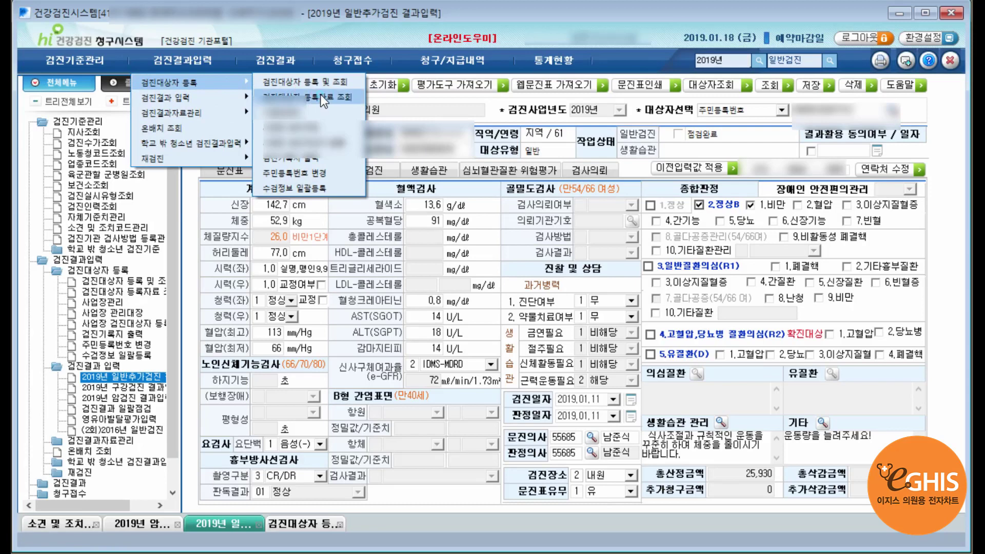
left_click(321, 96)
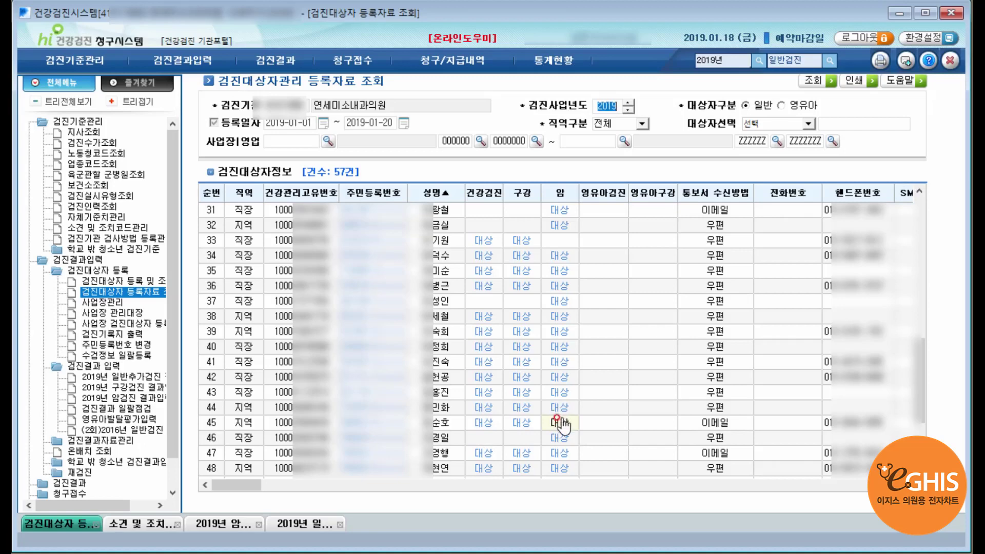
left_click(485, 422)
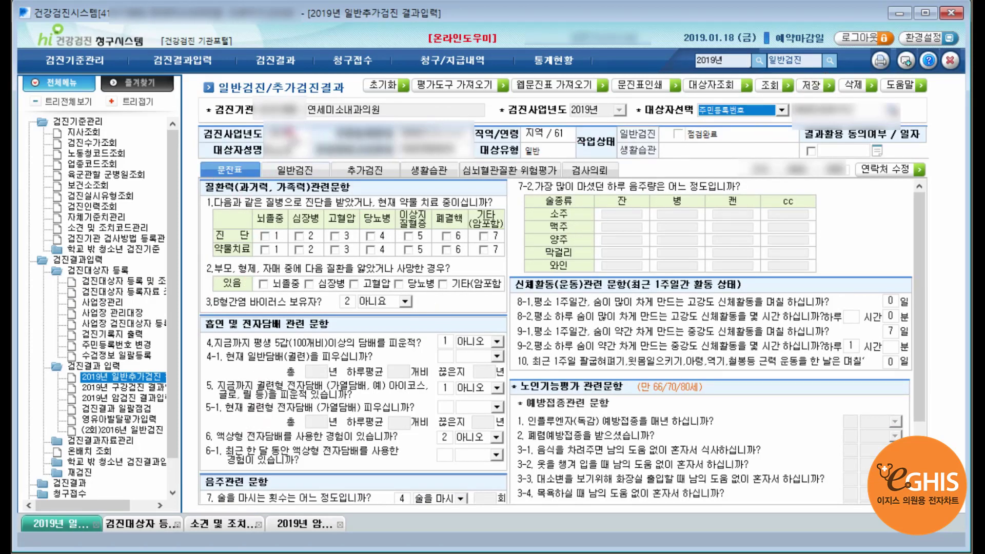
left_click(297, 172)
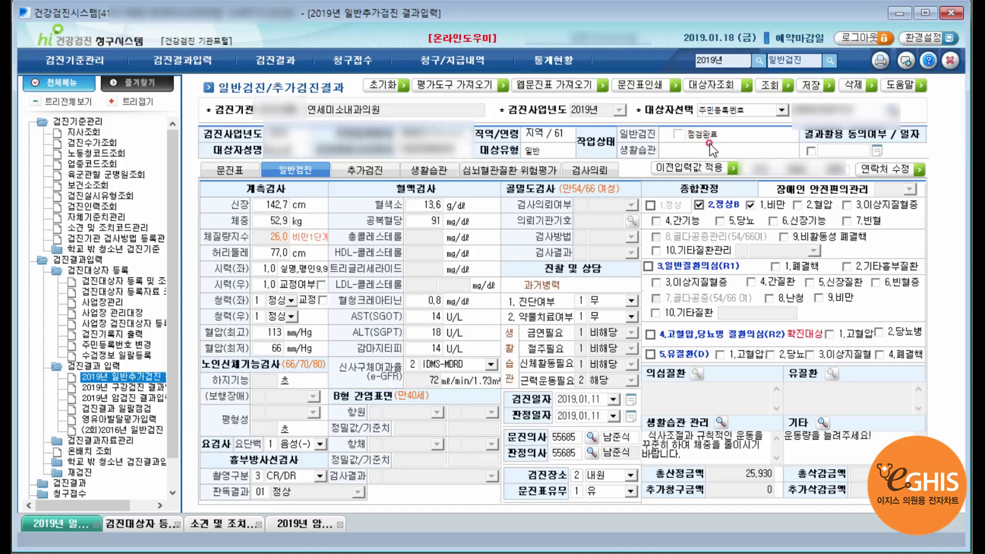
left_click(816, 86)
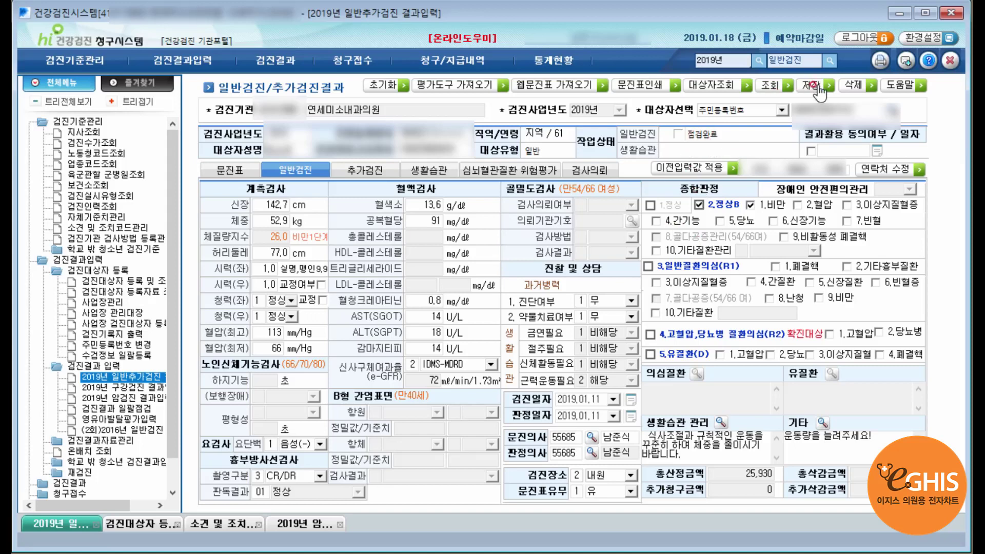